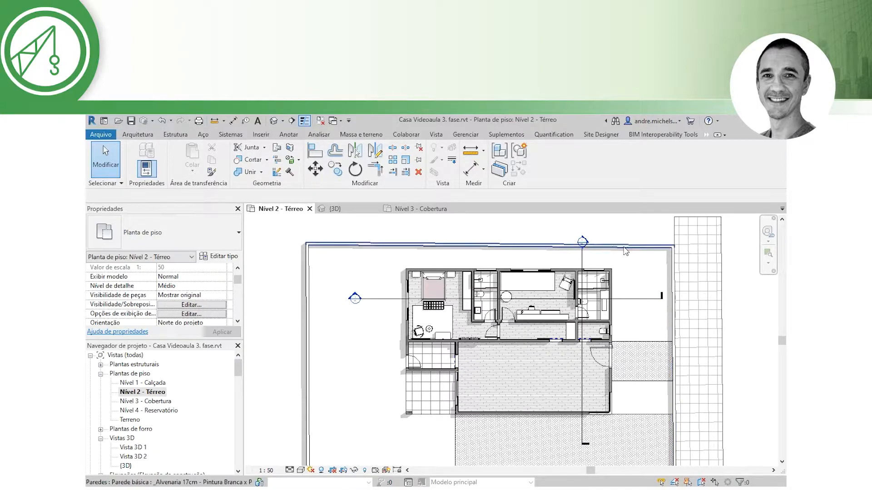
Step: Open the existing Corte 2 section from its marker in the ground-floor plan and inspect the view
double_click(586, 240)
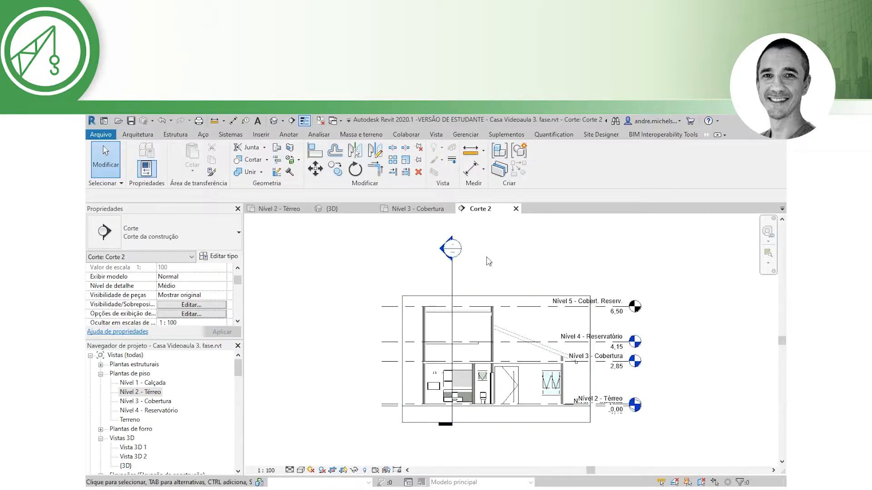
scroll(521, 431, "up", 3)
middle_click_drag(521, 432, 516, 449)
scroll(515, 448, "down", 1)
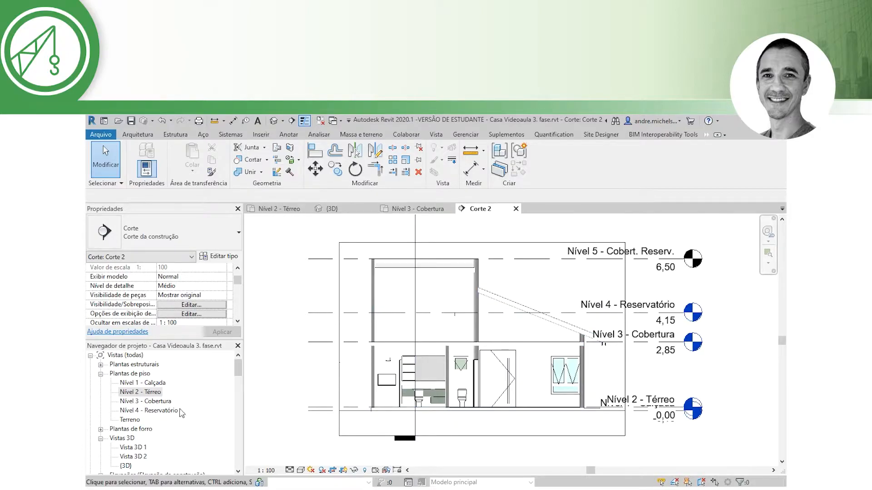
Step: Open the Corte 1 section to examine where the slab meets the walls, and close both section views
left_click_drag(237, 365, 237, 383)
double_click(132, 401)
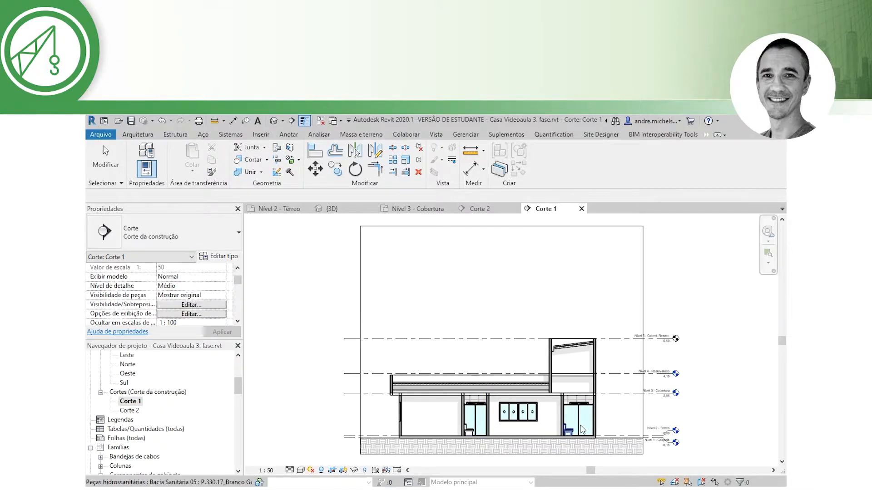
scroll(584, 436, "up", 2)
middle_click_drag(636, 408, 638, 364)
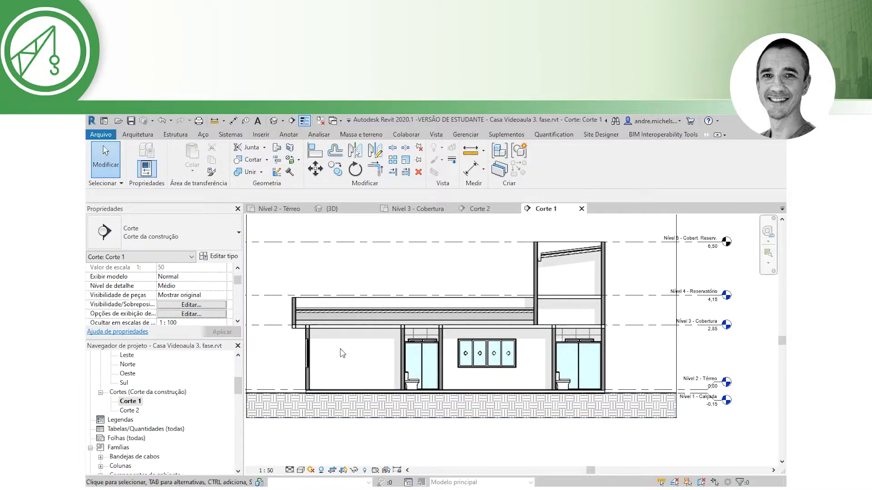
scroll(352, 353, "up", 3)
middle_click_drag(358, 356, 422, 385)
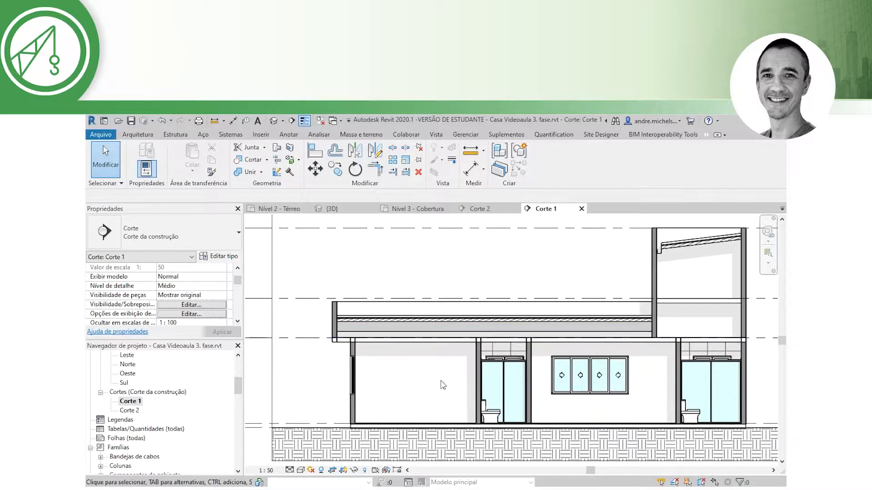
scroll(391, 353, "up", 4)
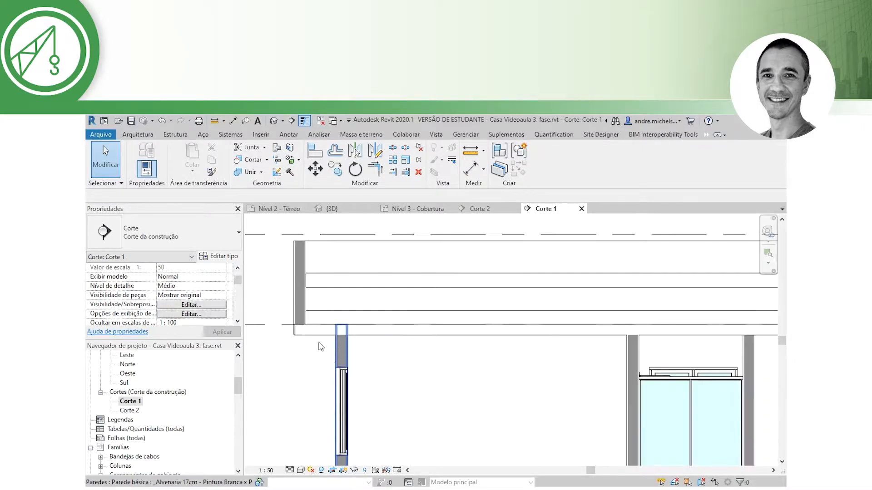
scroll(338, 337, "up", 4)
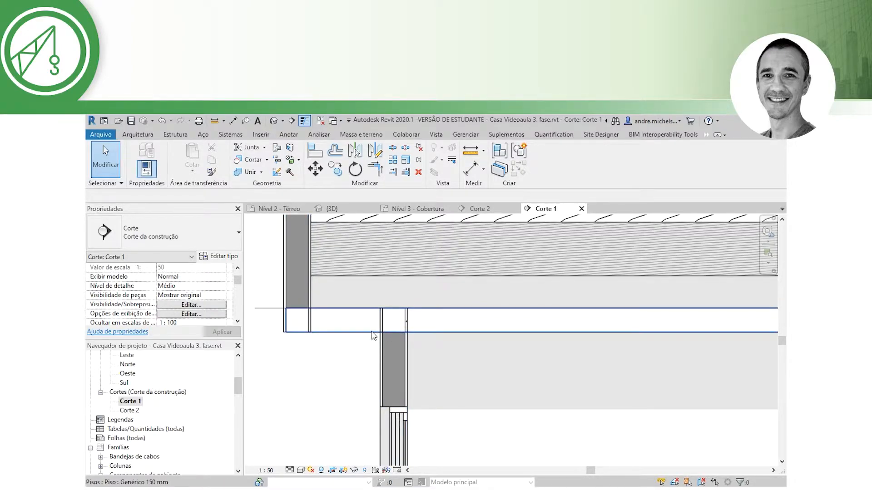
scroll(371, 335, "down", 2)
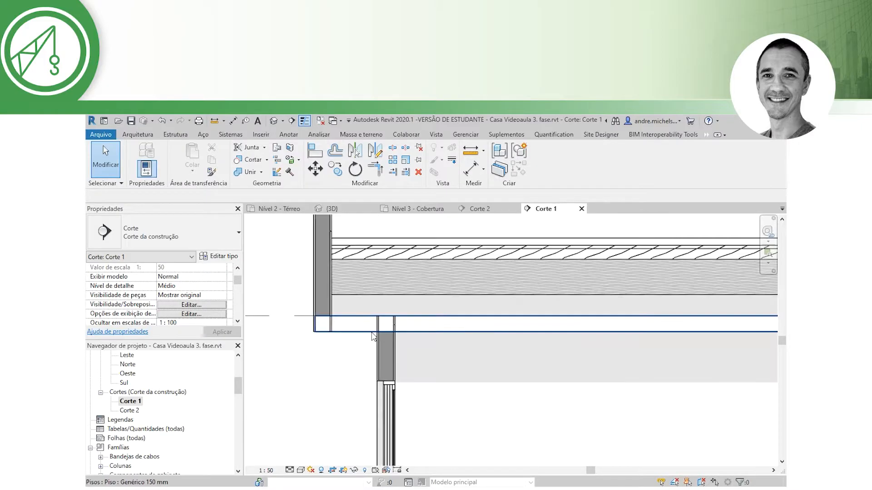
scroll(372, 335, "down", 3)
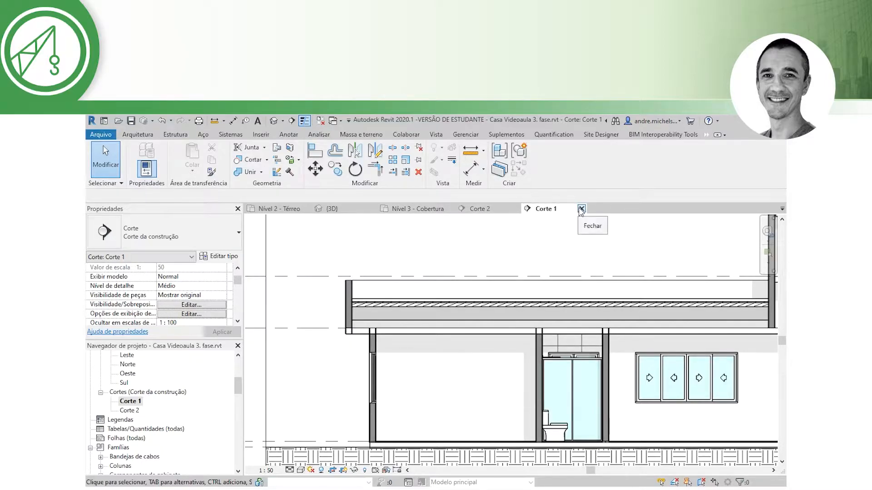
left_click(581, 209)
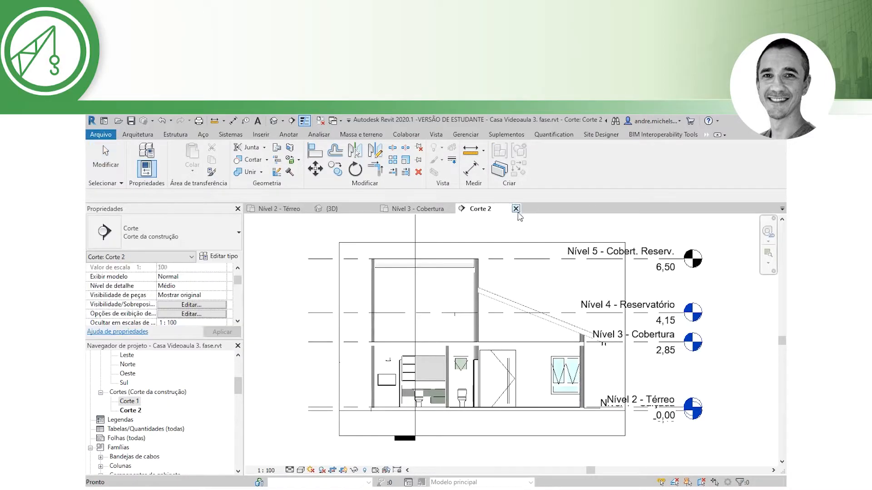
left_click(516, 209)
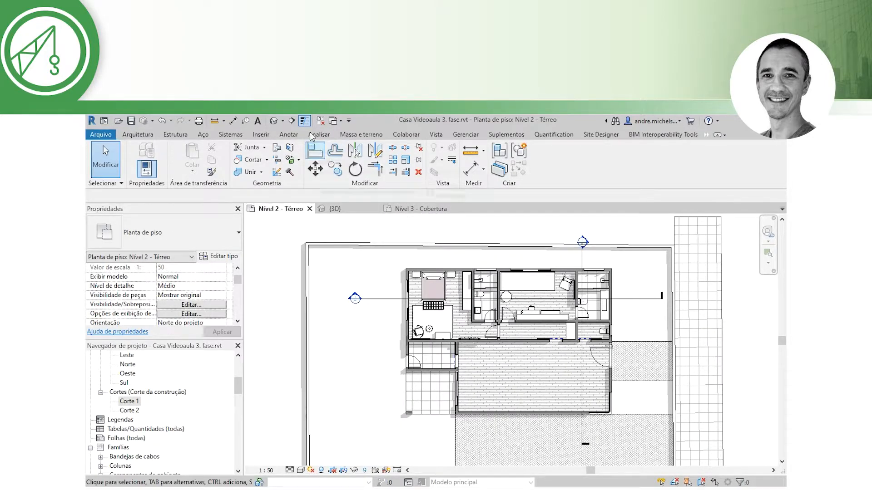
Step: Draw a vertical section line through the middle of the house in the ground-floor plan and flip it to face the sidewalk
left_click(292, 122)
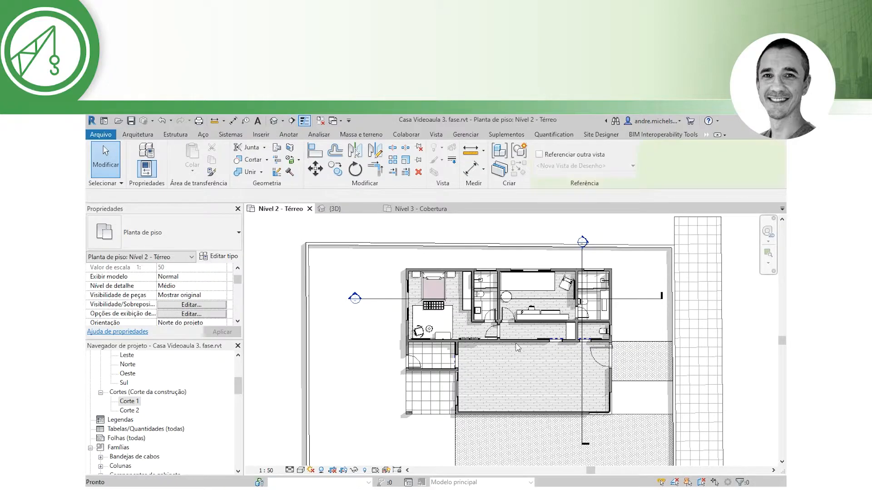
left_click(518, 441)
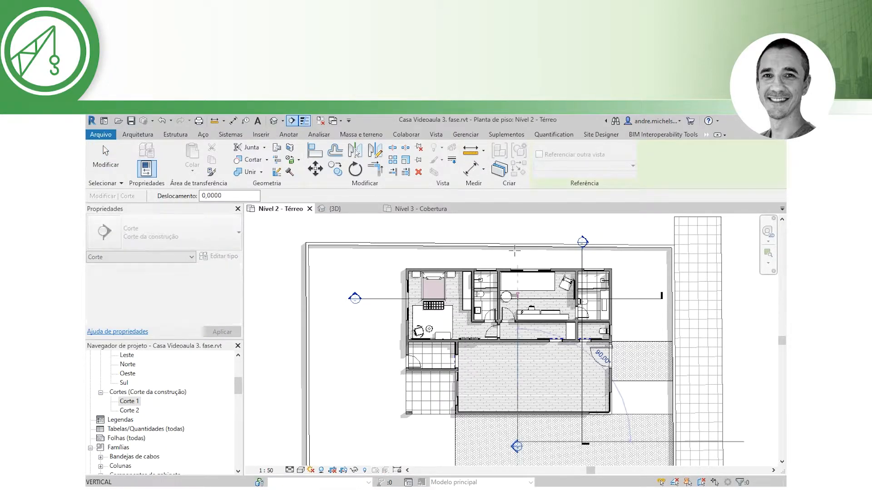
left_click(518, 228)
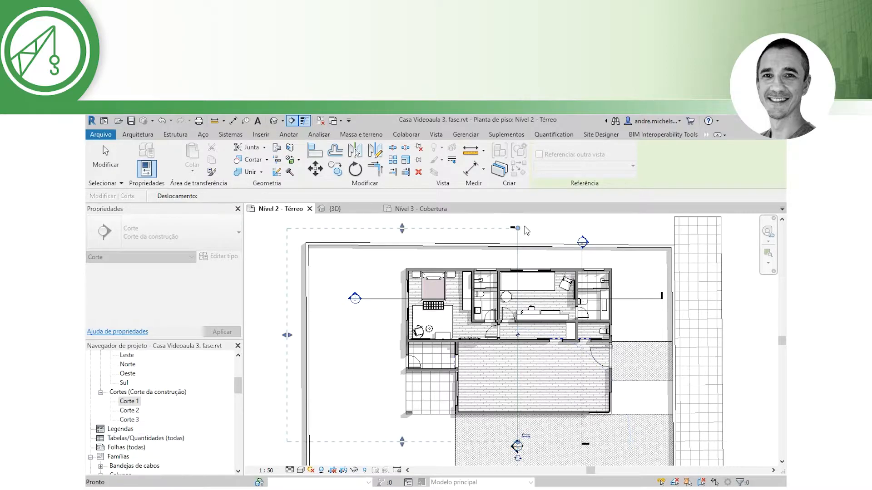
key("Escape")
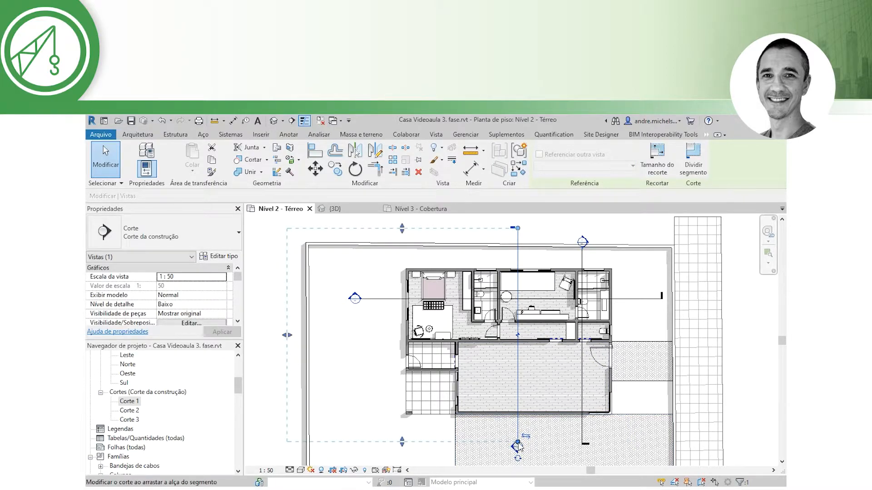
left_click(526, 439)
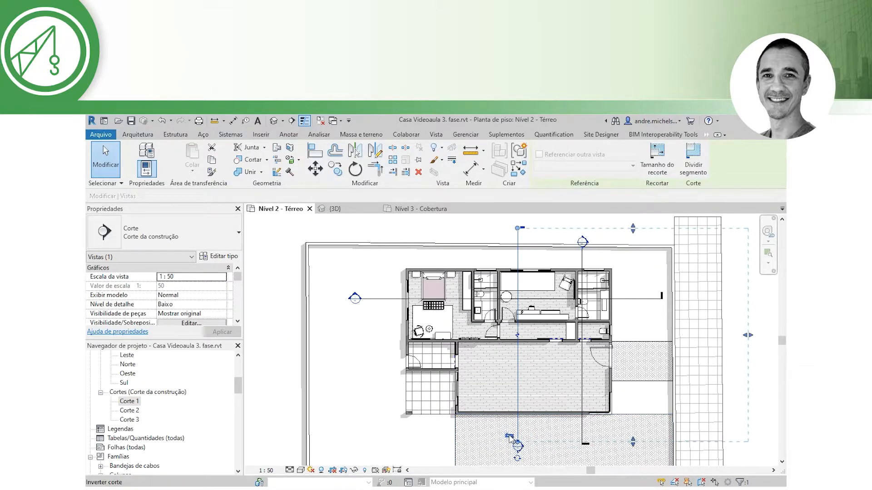
Step: Shorten the new section's view depth so that its far limit sits just beyond the house's outer wall facing the sidewalk
scroll(508, 436, "down", 1)
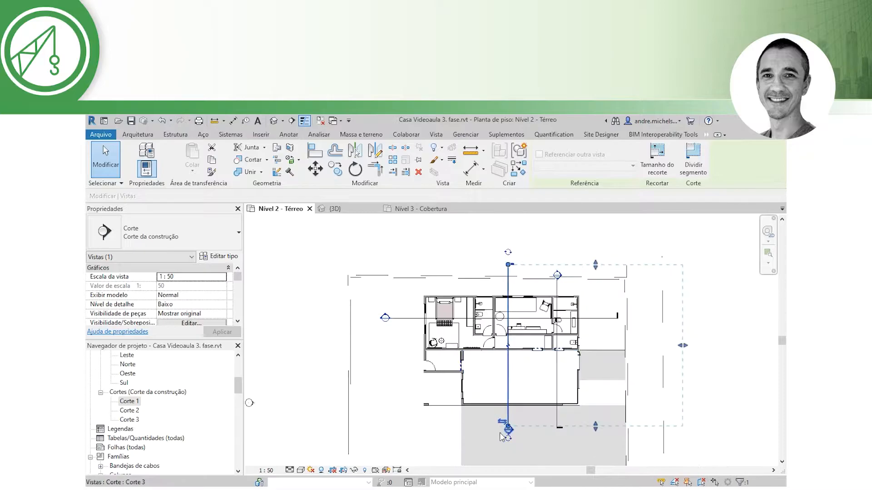
scroll(503, 432, "up", 1)
left_click_drag(709, 333, 549, 341)
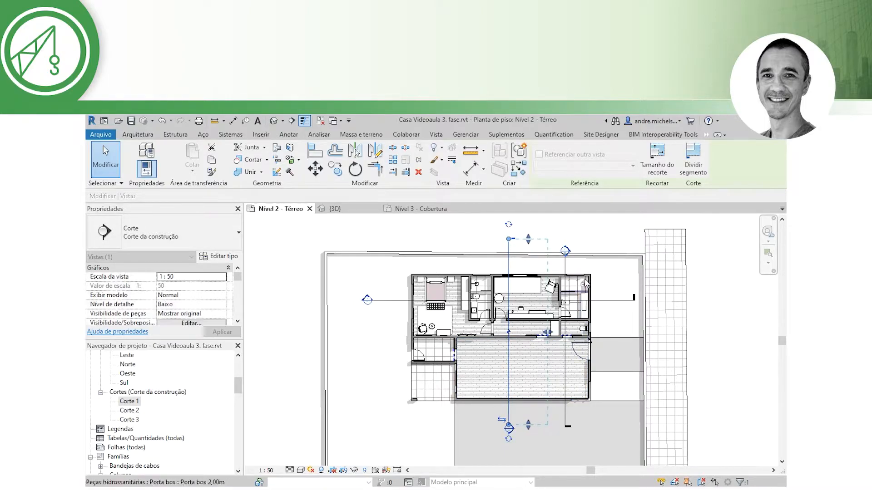
left_click_drag(550, 335, 625, 335)
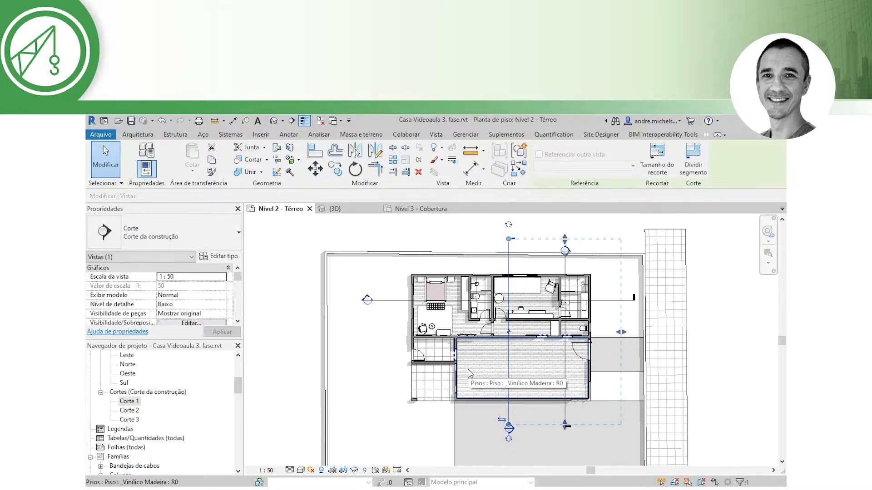
left_click(467, 235)
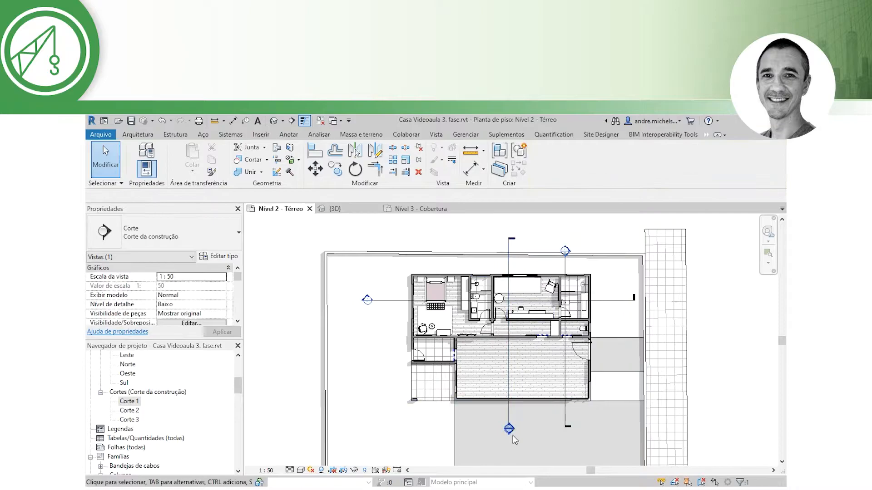
Step: Open the Corte 3 section view and extend its crop region outward on the lower-roof side of the house
double_click(510, 429)
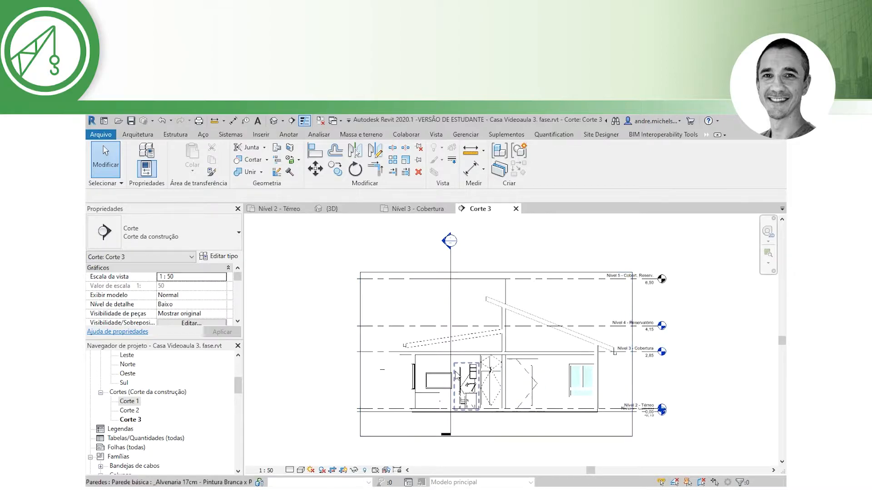
left_click(361, 364)
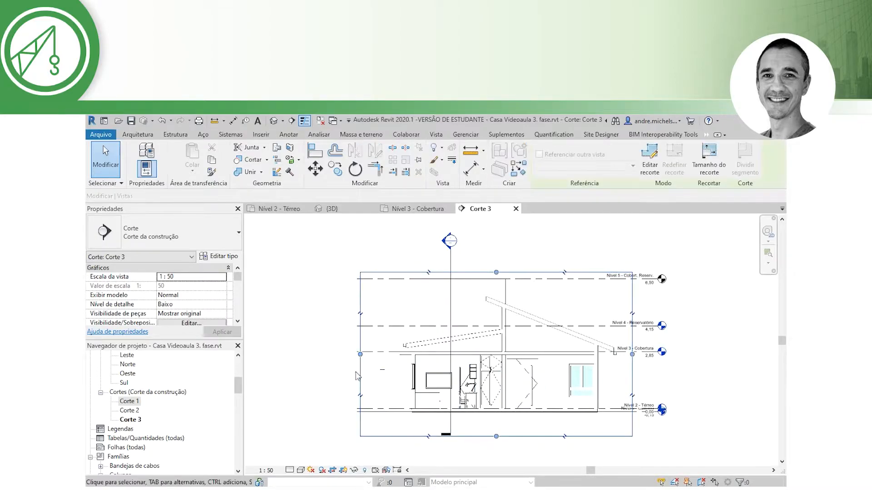
mouse_move(360, 354)
left_mouse_down()
mouse_move(343, 351)
mouse_move(350, 350)
left_mouse_up()
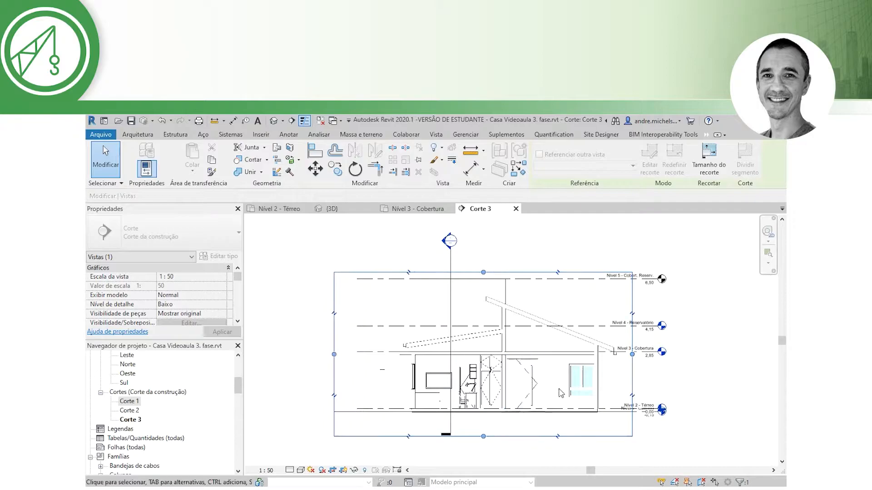
left_click(496, 447)
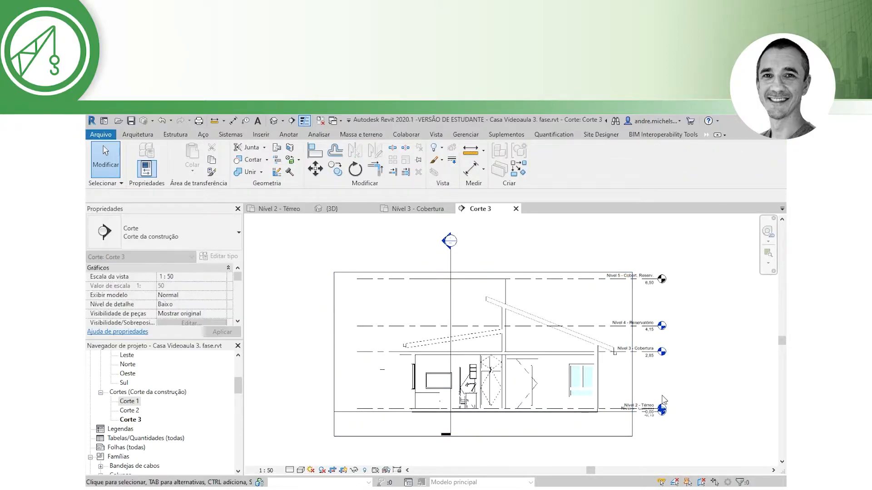
Step: Set the Corte 3 view to the Médio detail level and the Linha oculta visual style
scroll(644, 387, "up", 2)
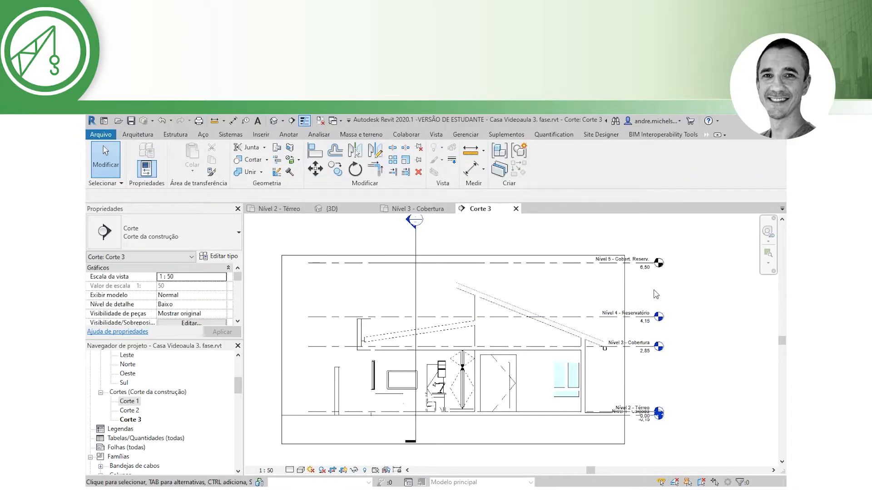
left_click(291, 472)
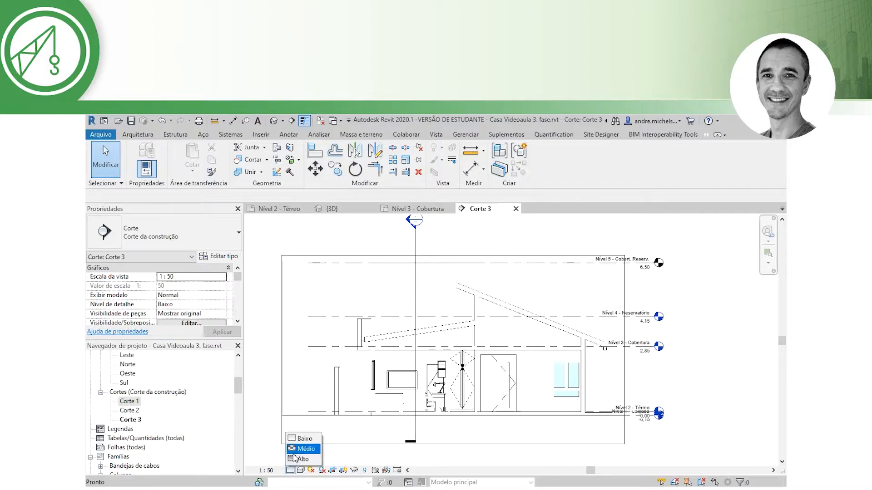
left_click(296, 451)
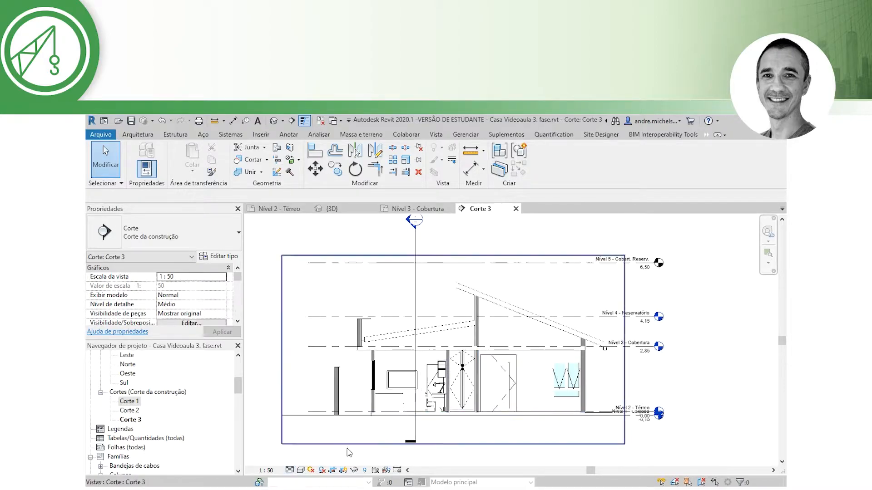
left_click(300, 471)
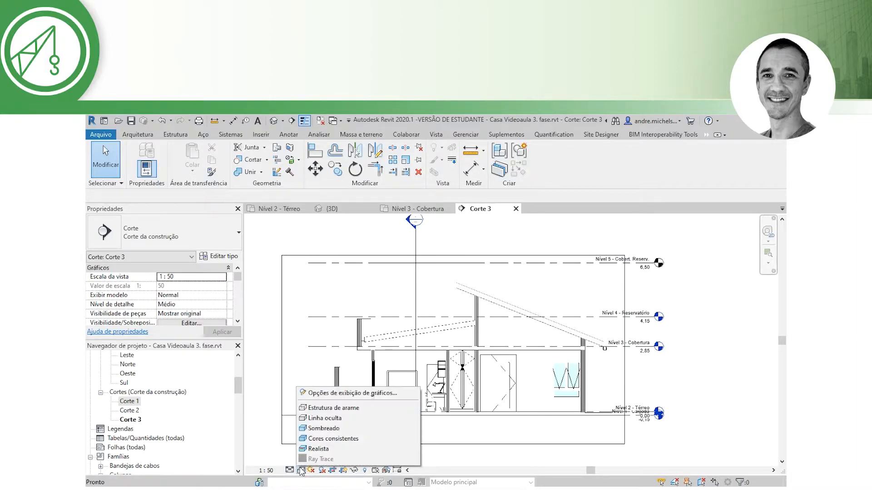
left_click(318, 418)
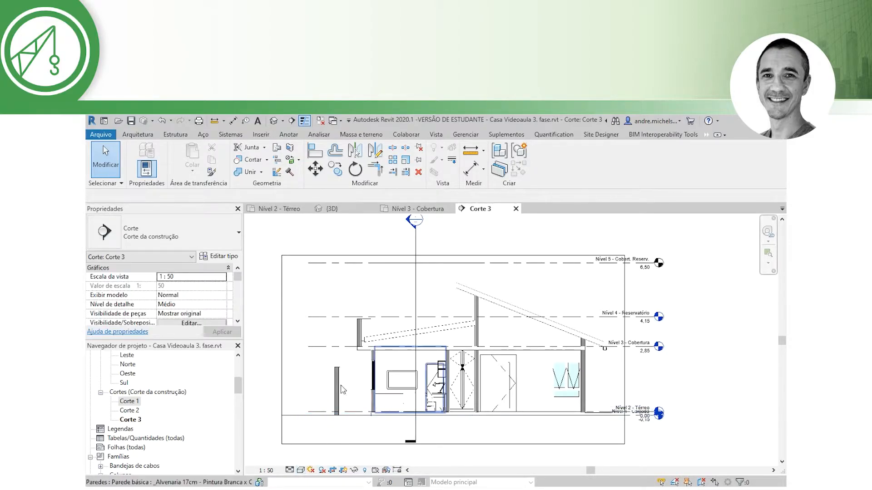
Step: Enable Sombras projetadas in the graphic display options of Corte 3 and apply the change
left_click(300, 471)
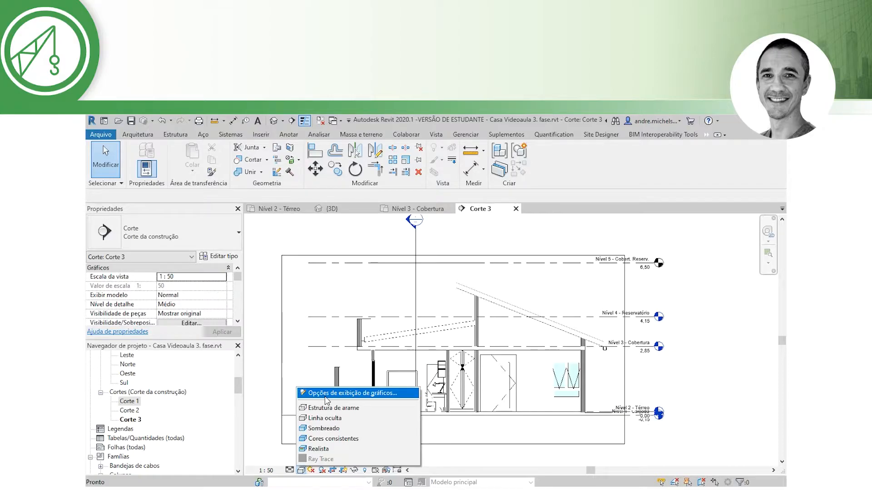
left_click(326, 394)
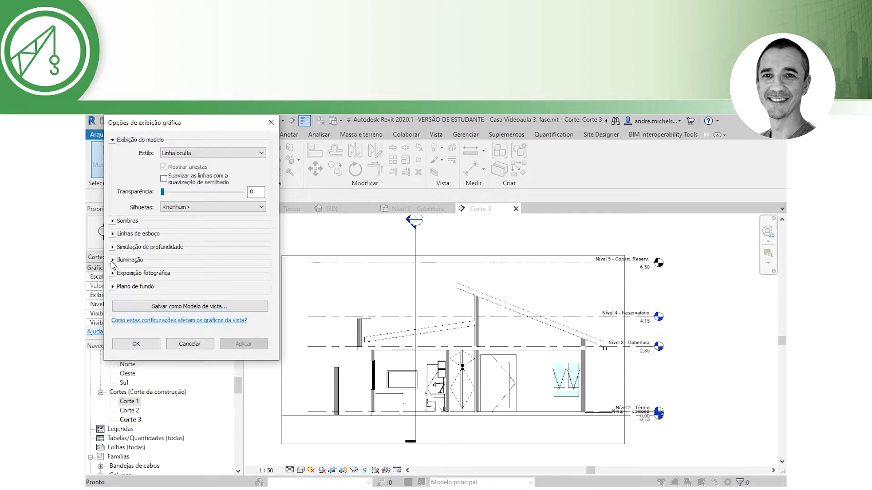
left_click(113, 222)
left_click(164, 228)
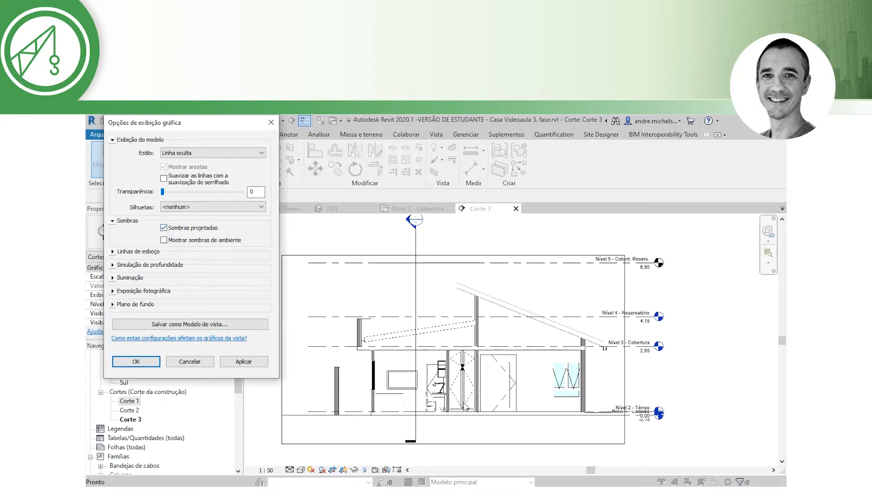
left_click(243, 362)
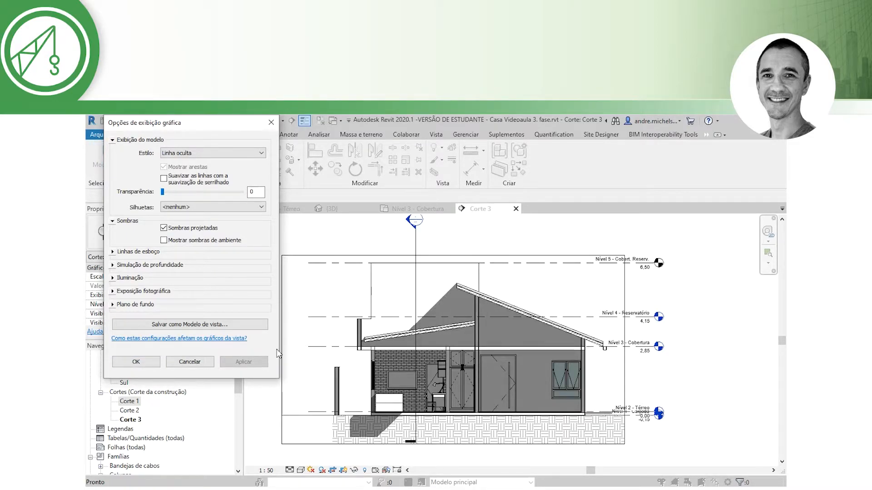
Step: Set the Sombras intensity to 10 in the lighting options of Corte 3, apply it, and open the sun settings
left_click(113, 221)
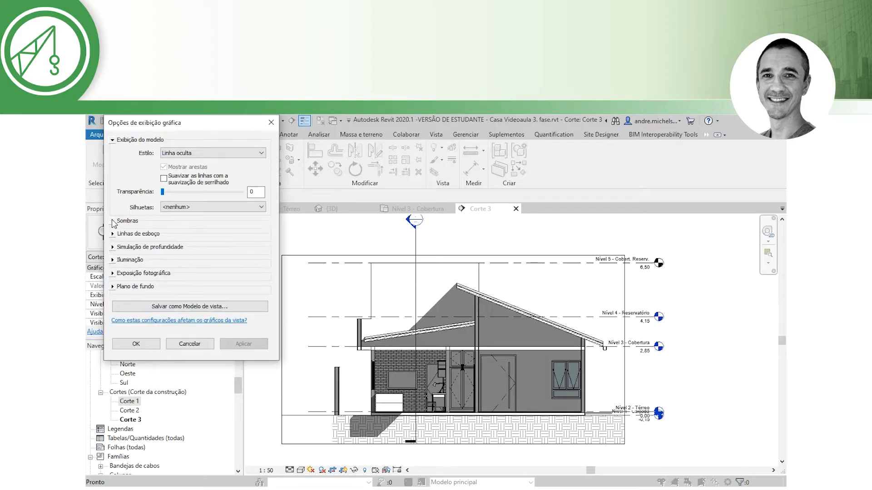
left_click(113, 261)
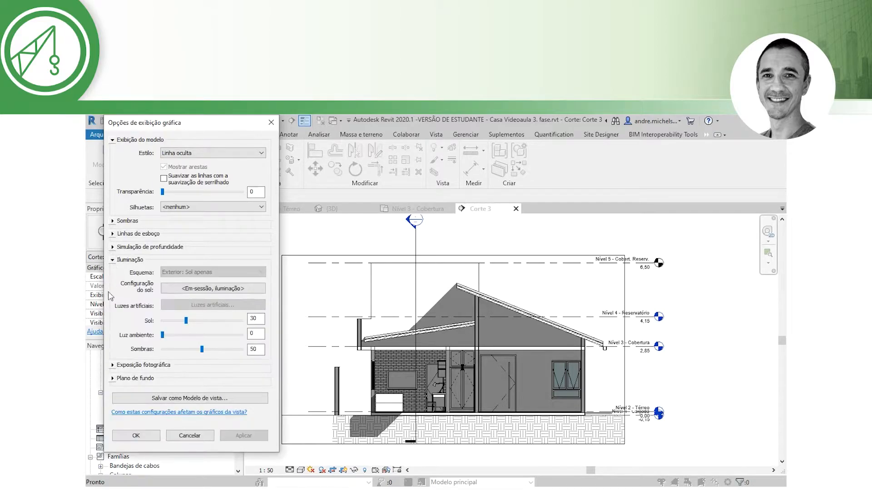
left_click(168, 350)
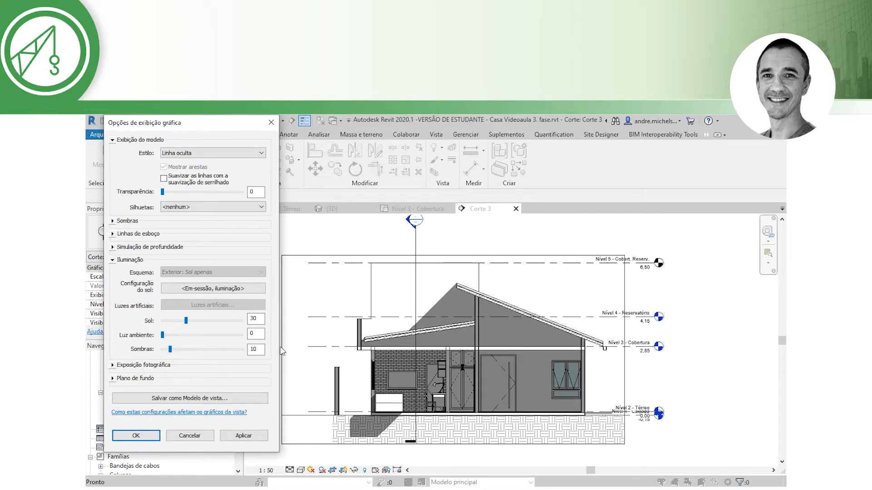
left_click(244, 435)
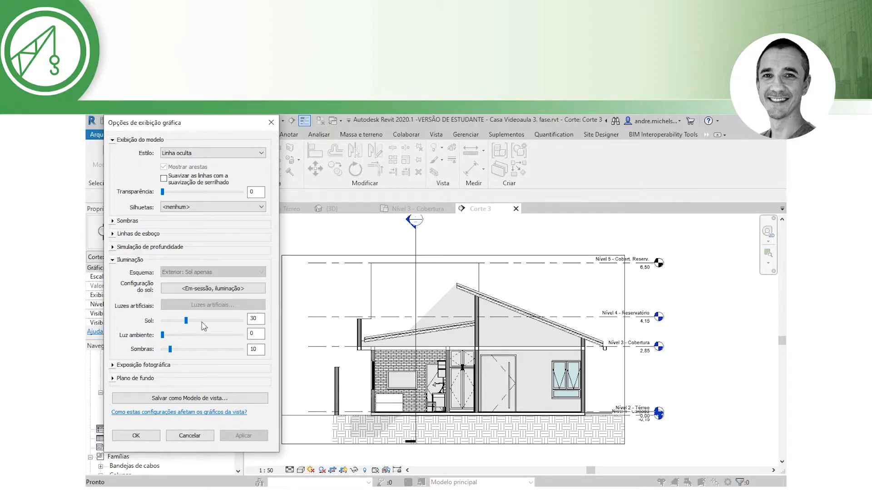
left_click(217, 295)
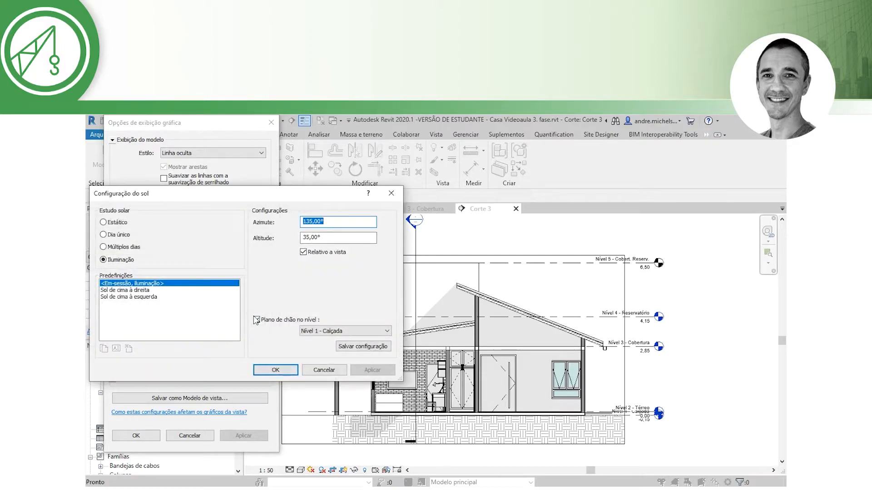
Step: Set the sun's azimuth to 170° and altitude to 15° and apply the settings
left_click(330, 223)
left_click_drag(342, 223, 301, 223)
type("170")
left_click(332, 238)
left_click_drag(334, 238, 289, 239)
type("1")
left_click(373, 370)
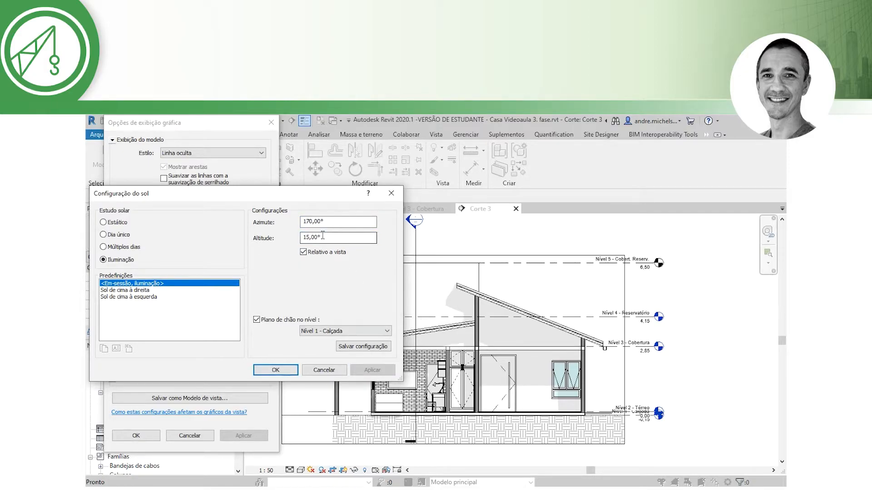
Step: Set the sun's azimuth to 165° and altitude to 10°, apply, and accept the sun and graphic display settings
double_click(315, 221)
type("16")
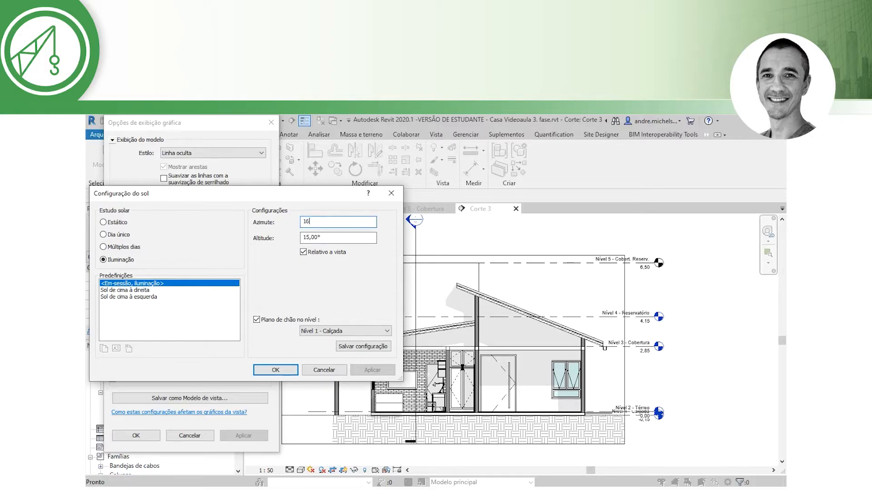
type("5")
key("Tab")
type("1")
left_click(375, 371)
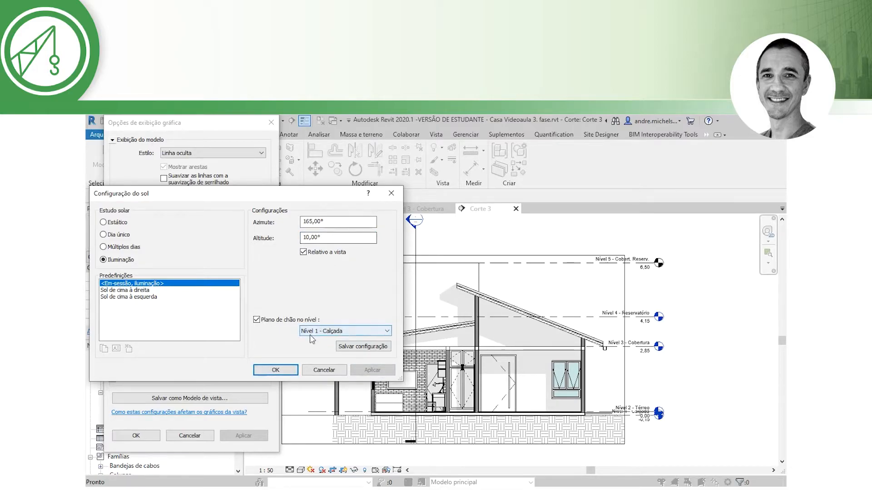
left_click(277, 370)
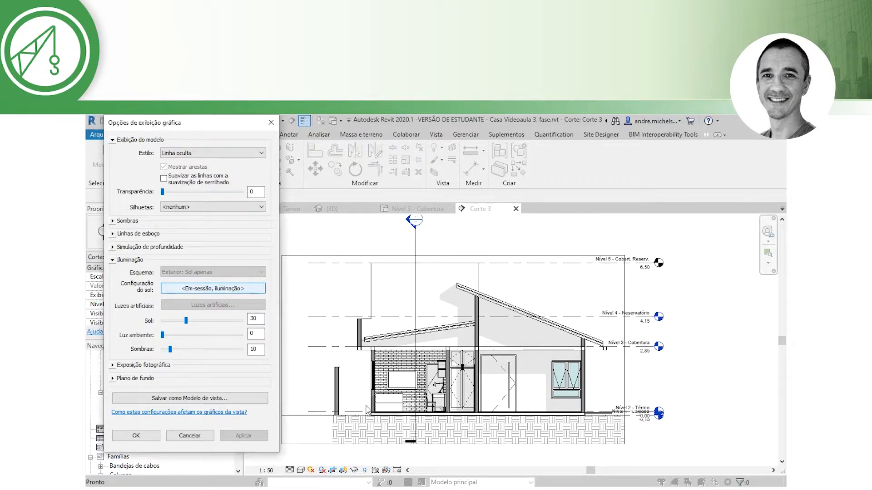
left_click(144, 436)
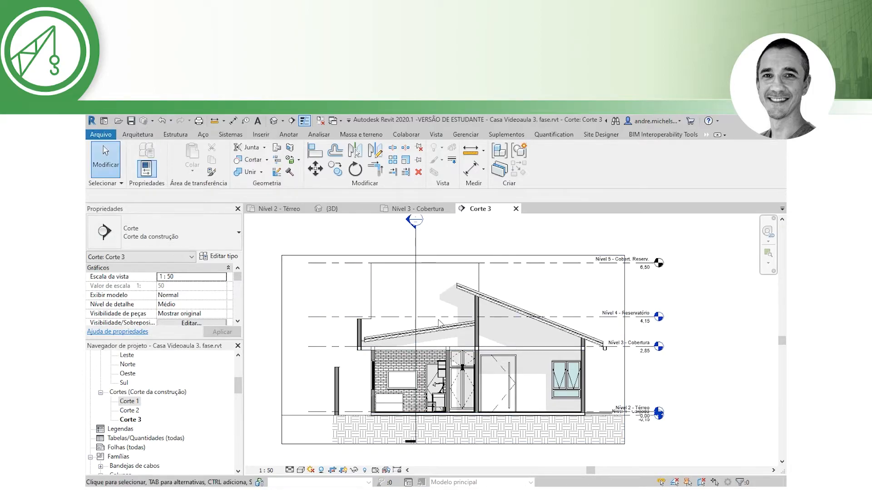
Step: Hide the category of the rectangular panel mounted on the brick wall in the Corte 3 view
scroll(429, 397, "up", 4)
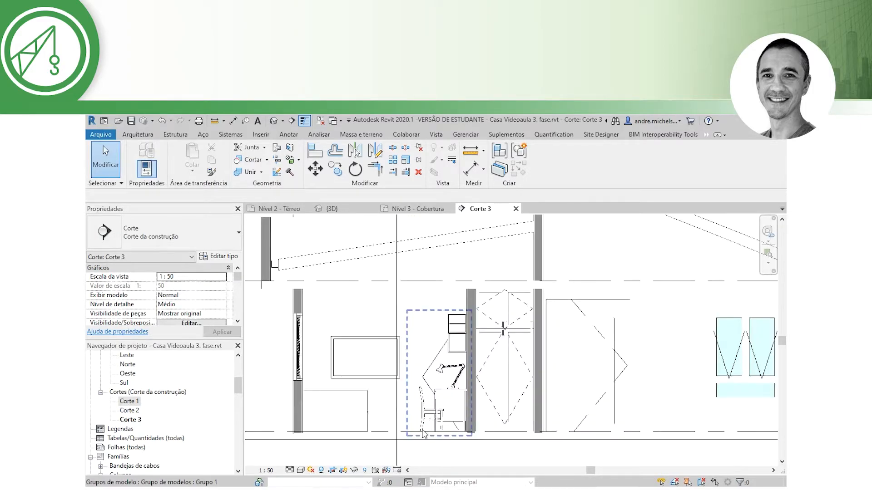
scroll(423, 433, "down", 3)
scroll(553, 399, "down", 2)
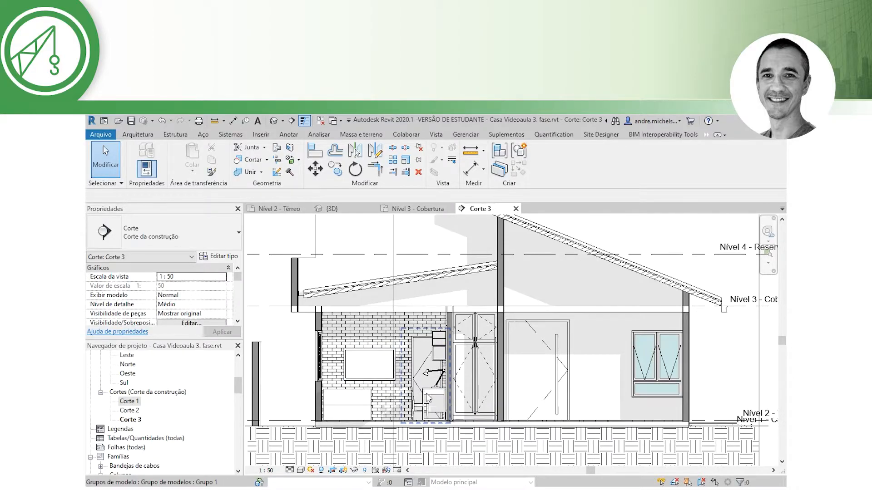
right_click(380, 380)
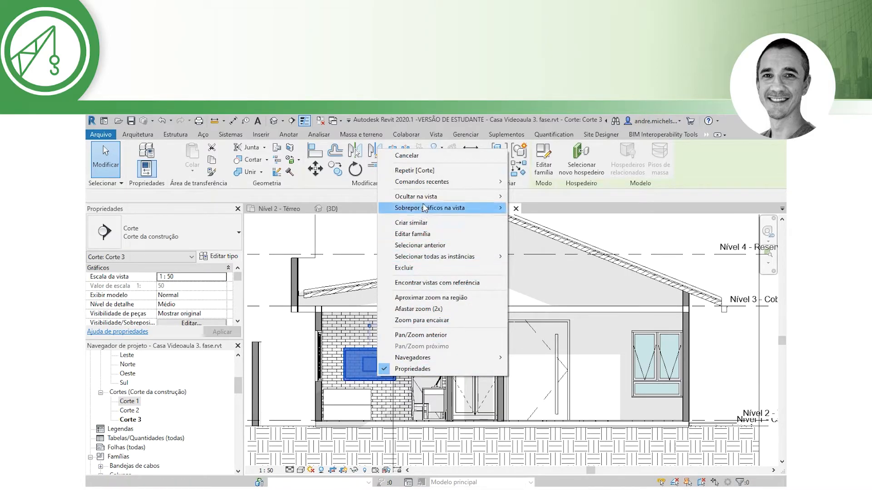
mouse_move(463, 196)
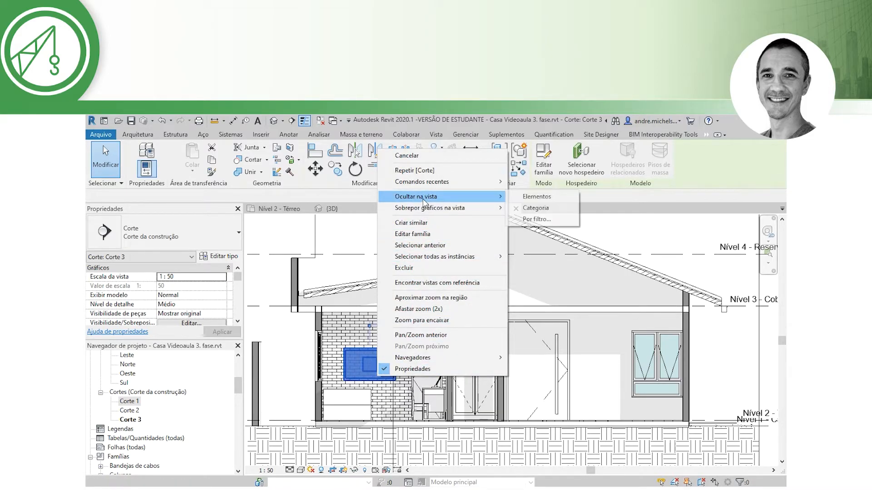
left_click(544, 209)
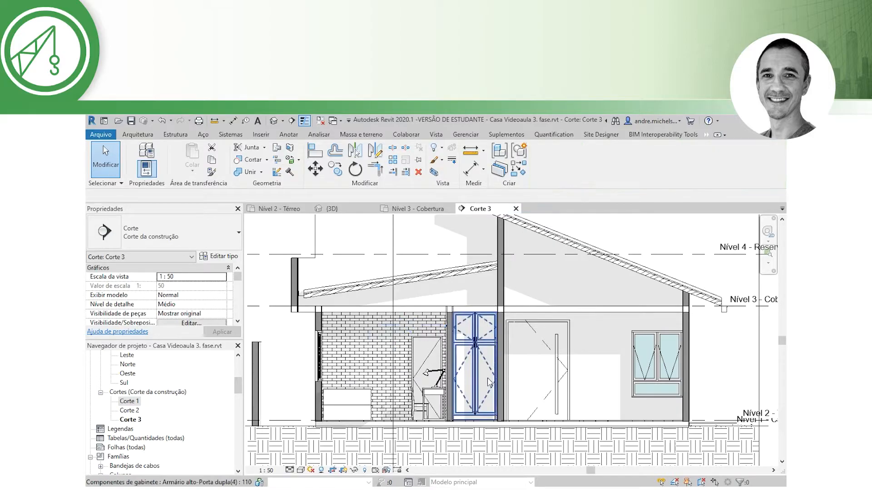
Step: Hide the categories of the desk-and-chair model group and of the tall double-door cabinet in the Corte 3 view
right_click(444, 394)
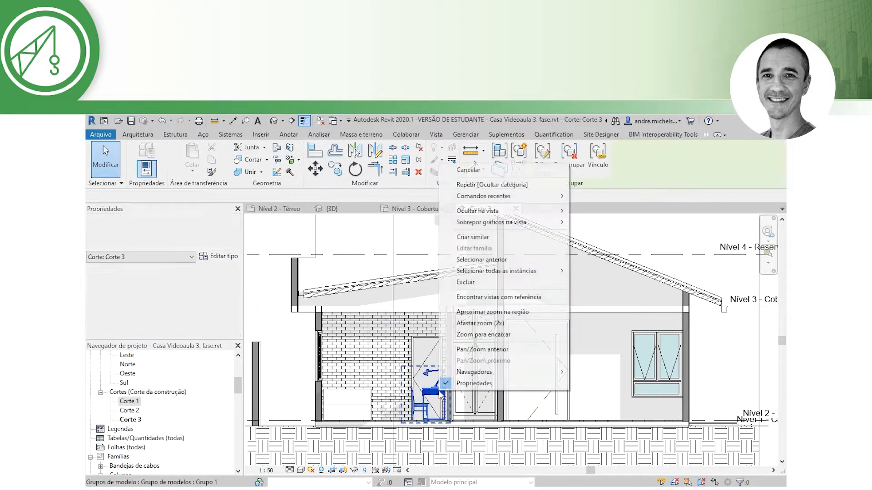
mouse_move(471, 215)
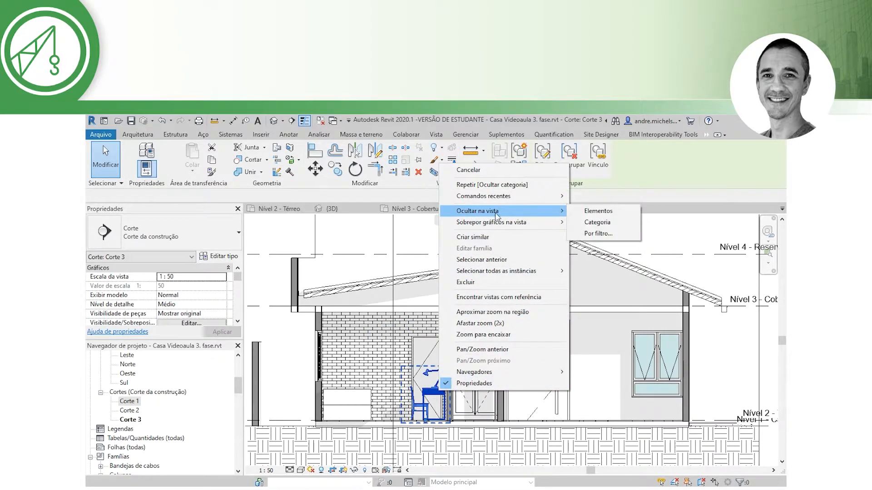
left_click(595, 223)
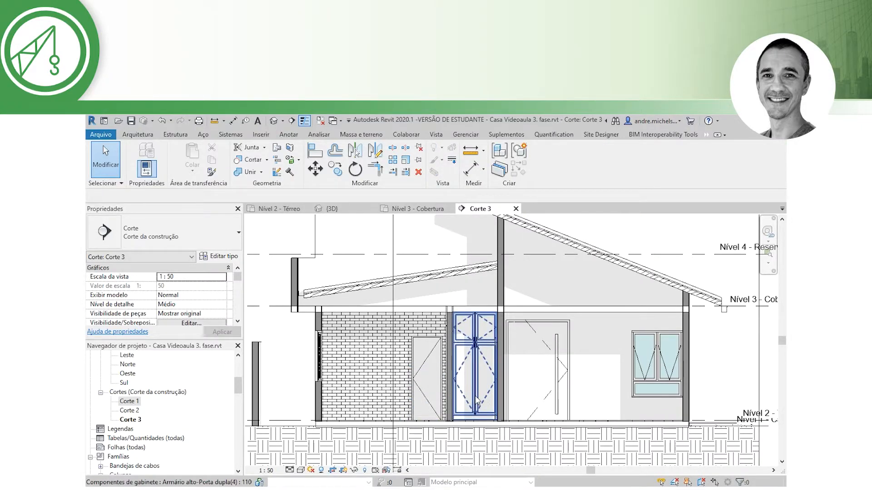
right_click(477, 400)
mouse_move(544, 217)
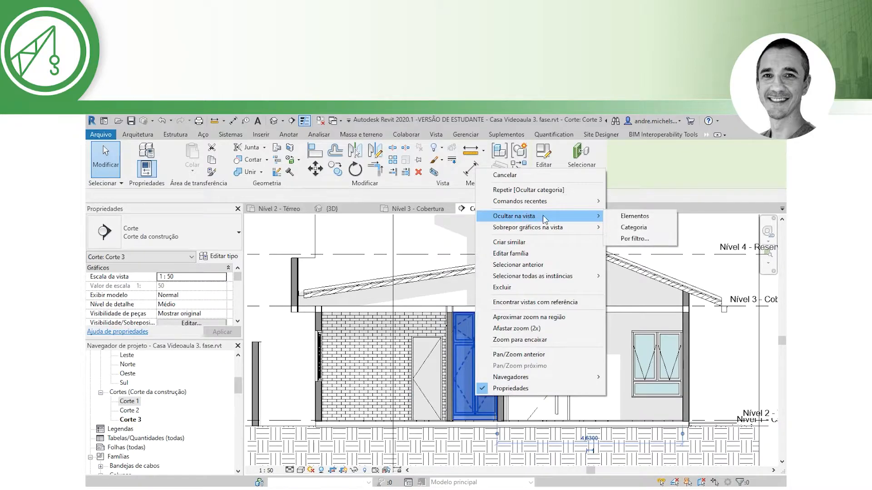
left_click(632, 226)
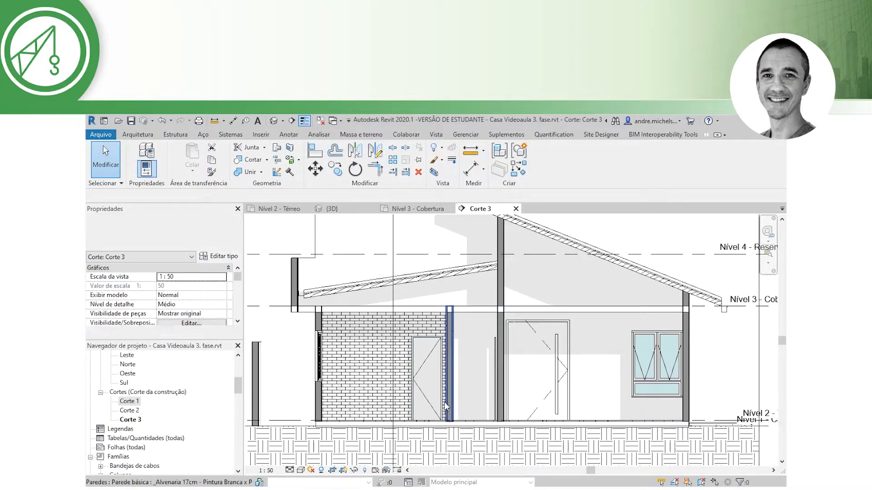
Step: Join the geometry of the parapet wall beside the lower roof's gutter with the Genérico 150 mm floor slab beneath it
scroll(440, 396, "down", 1)
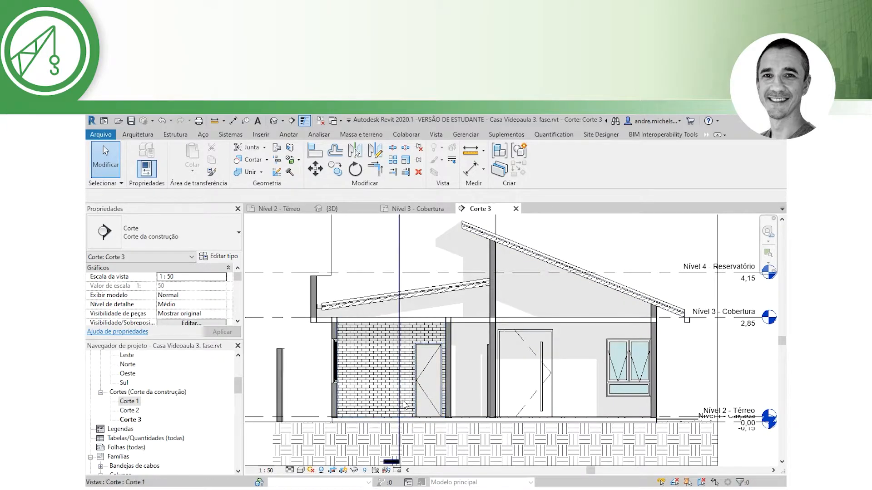
scroll(391, 407, "down", 3)
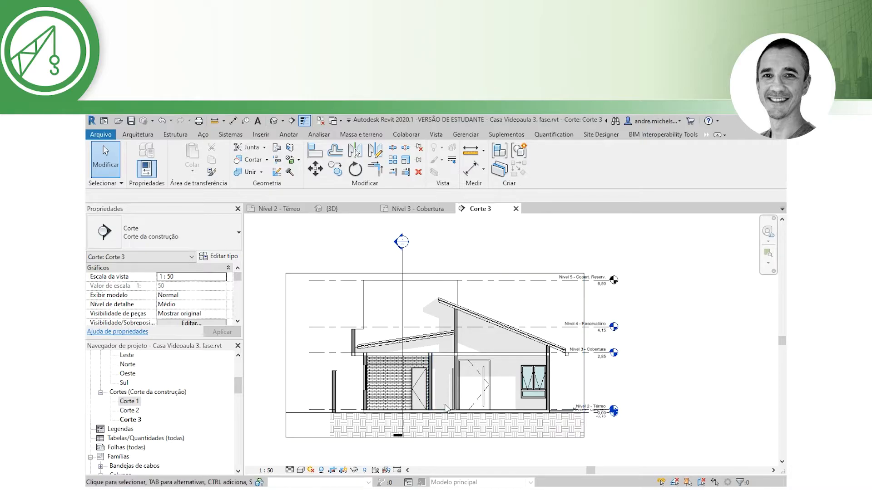
scroll(377, 351, "up", 2)
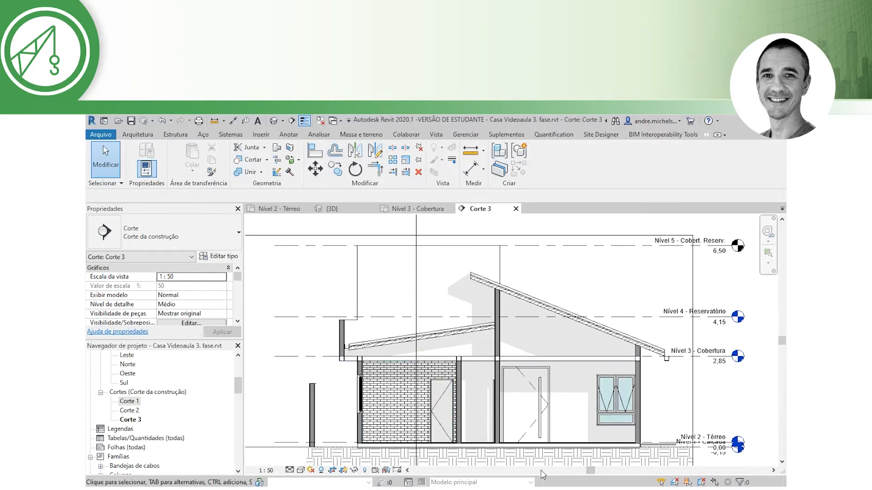
scroll(358, 361, "up", 3)
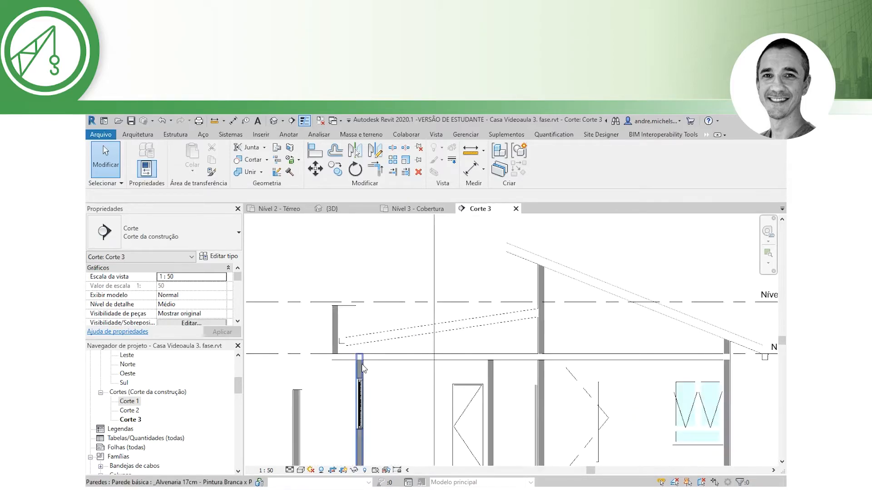
scroll(359, 361, "up", 2)
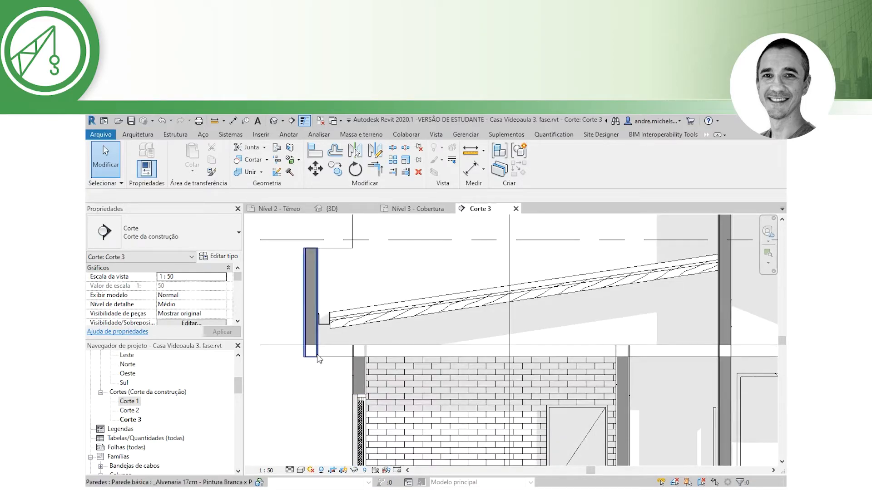
scroll(318, 341, "up", 2)
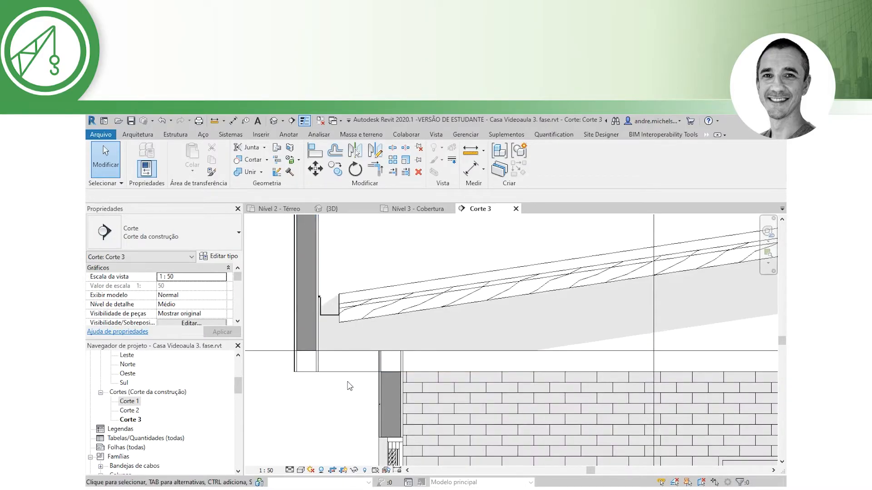
middle_click_drag(323, 411, 354, 468)
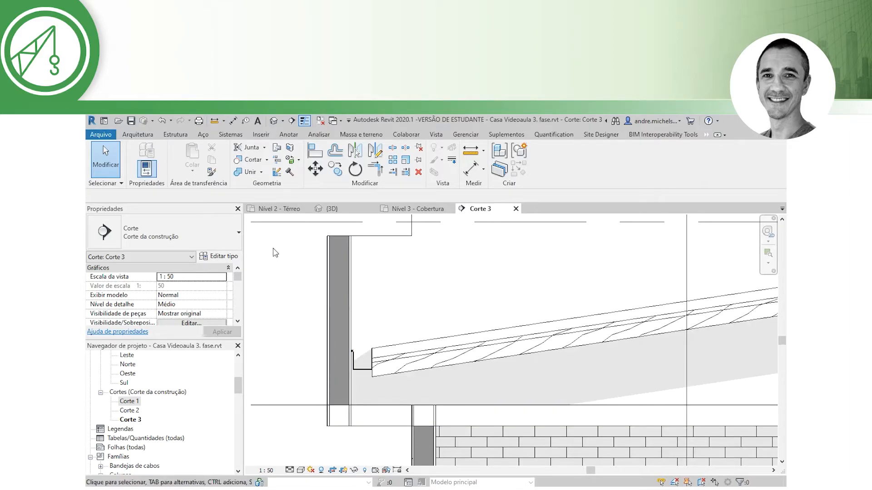
left_click(248, 173)
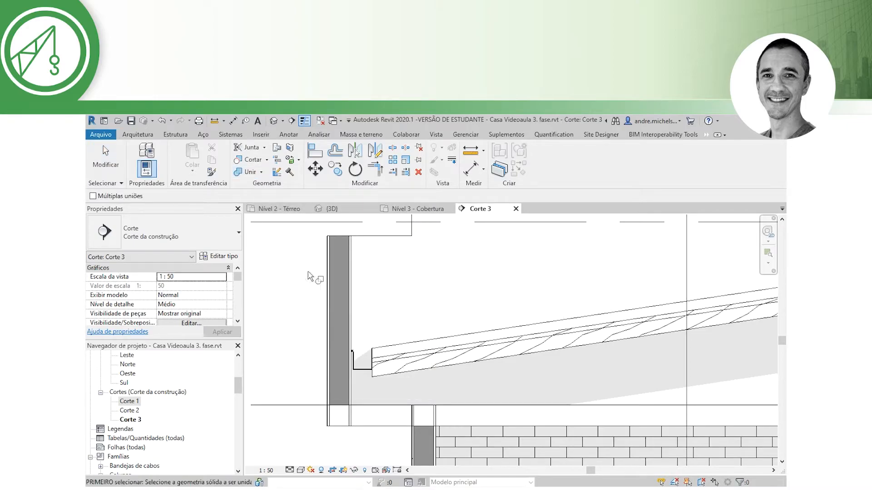
left_click(351, 389)
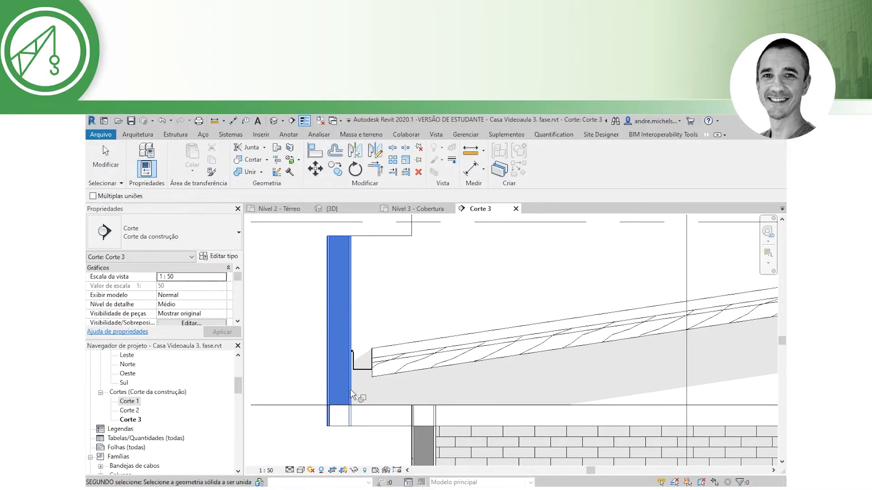
left_click(370, 413)
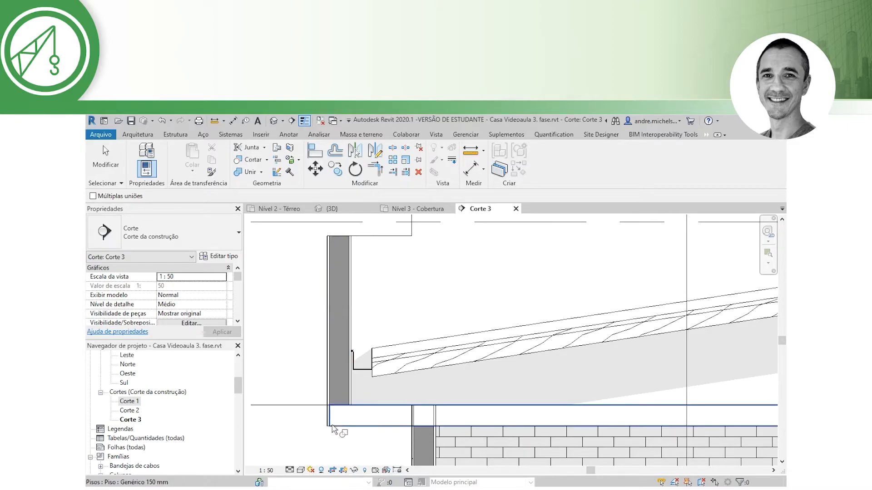
scroll(334, 429, "up", 4)
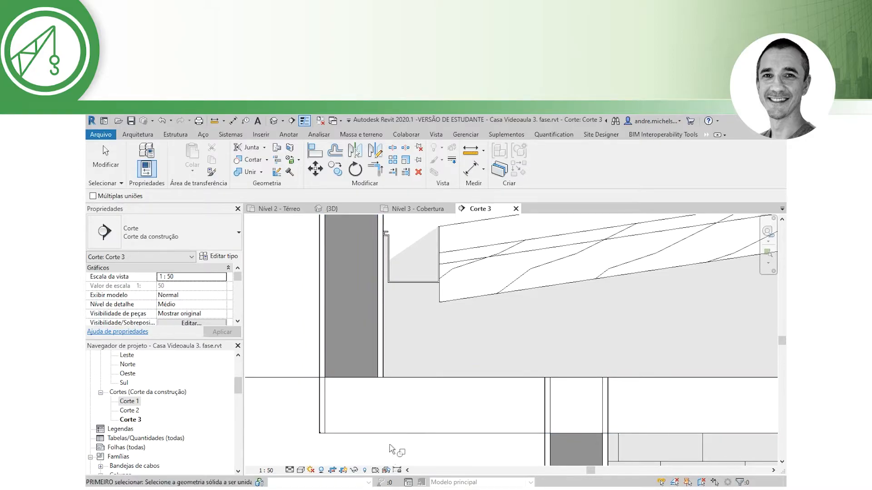
Step: Join the geometry of the outer wall under the higher roof's eave with the floor slab at Nível 3 - Cobertura
scroll(366, 411, "down", 3)
scroll(366, 412, "down", 5)
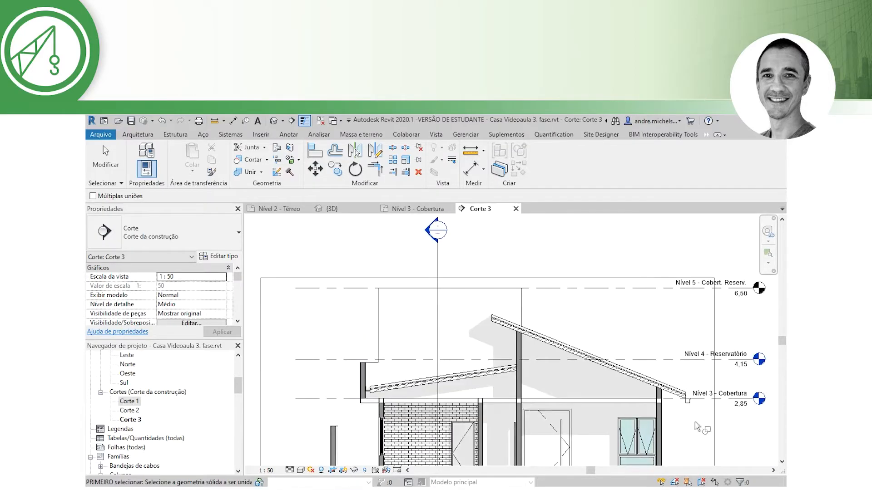
scroll(685, 418, "up", 6)
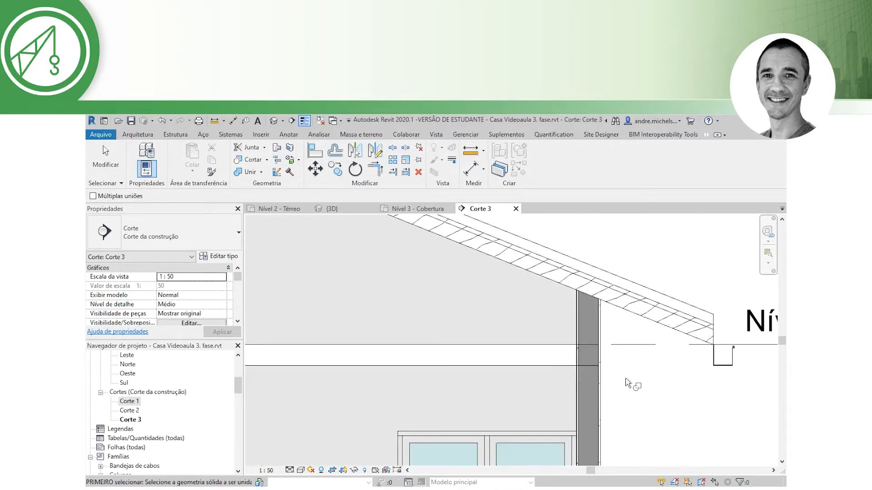
scroll(588, 378, "up", 2)
left_click(574, 372)
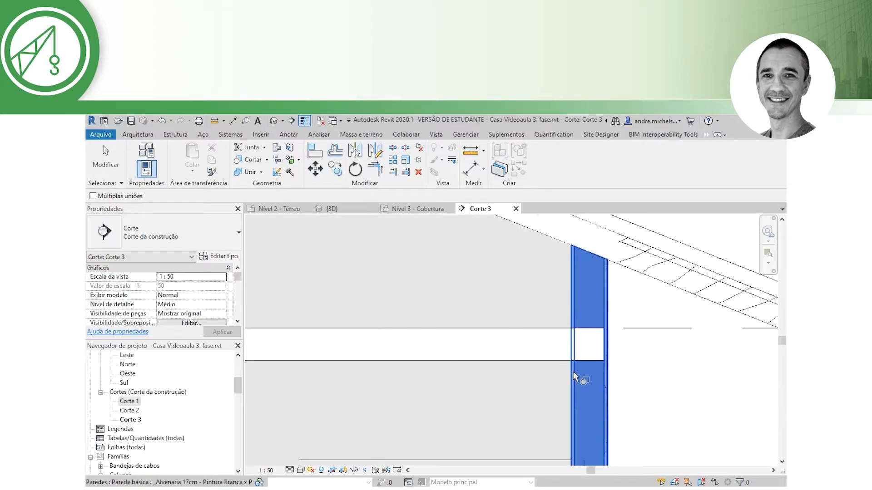
left_click(554, 361)
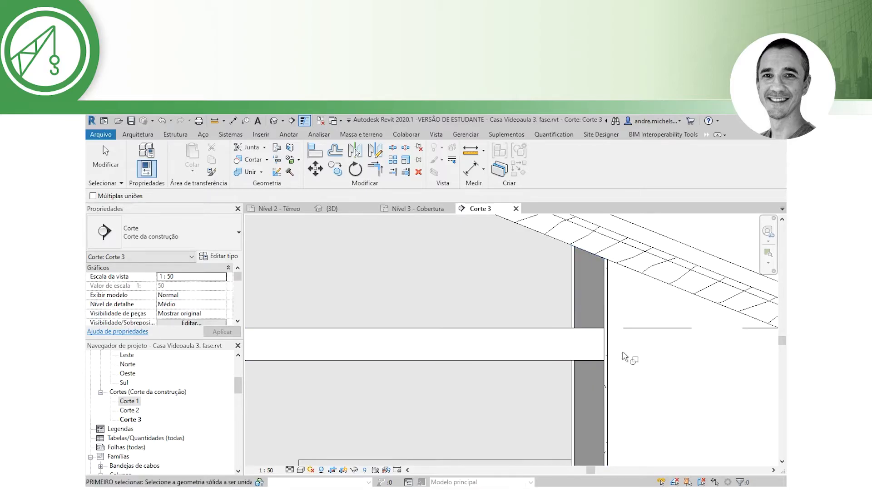
Step: Join the geometry of the central wall that carries the higher roof with the Genérico 150 mm floor slab crossing it
scroll(661, 408, "down", 1)
scroll(661, 408, "down", 5)
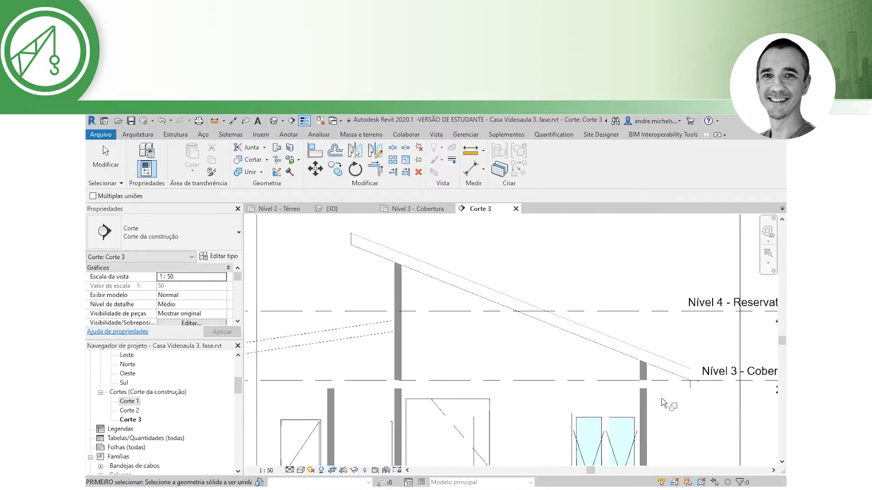
scroll(499, 405, "up", 5)
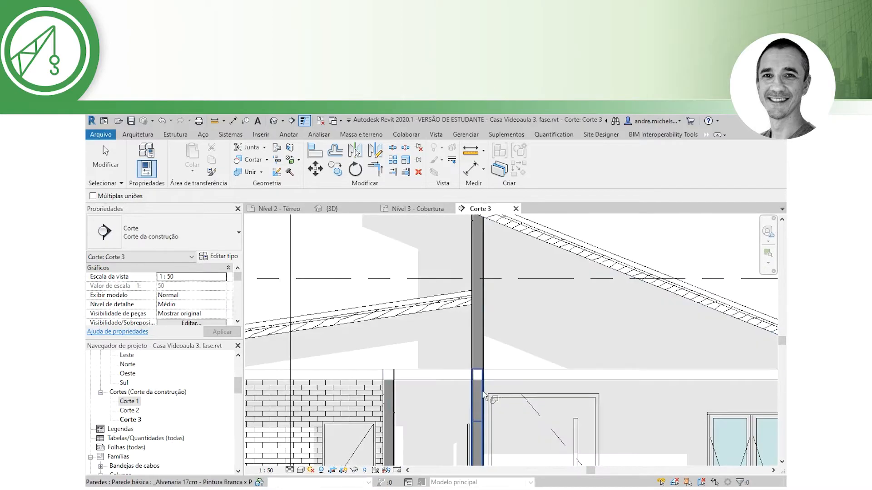
scroll(483, 390, "up", 2)
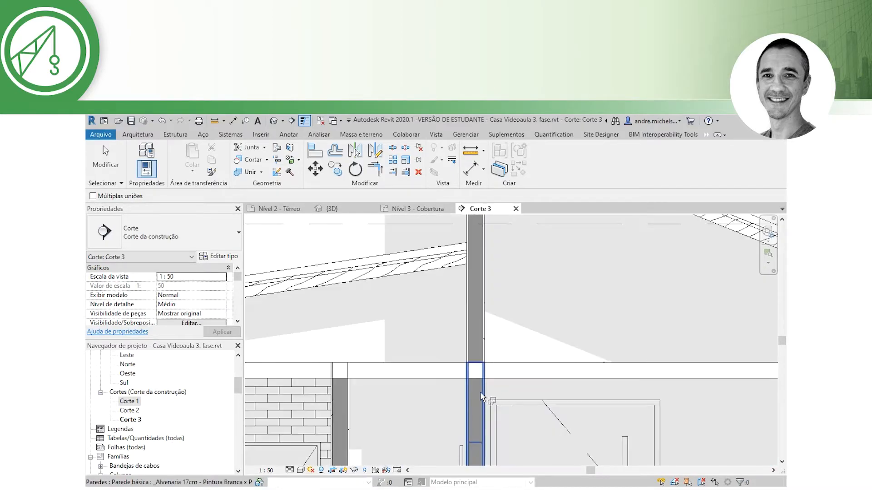
left_click(477, 393)
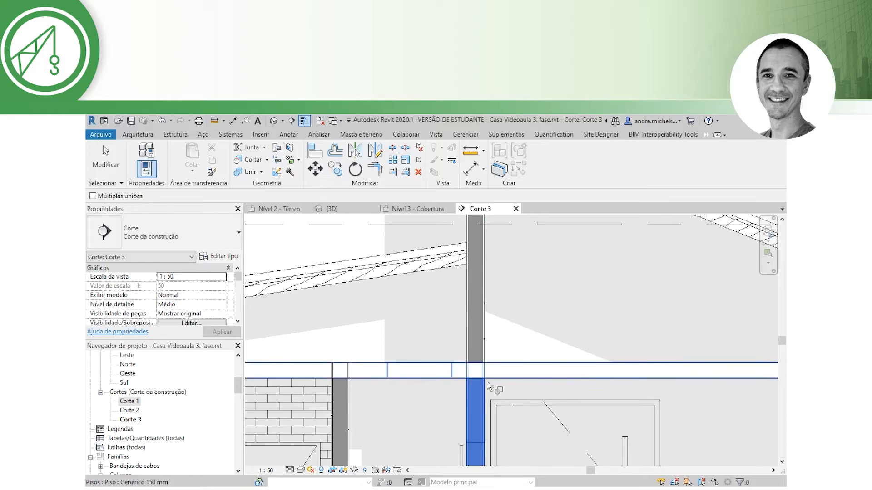
Step: Join the geometry of the partition wall at the edge of the brick-faced room with the Genérico 150 mm floor slab above it
left_click(341, 400)
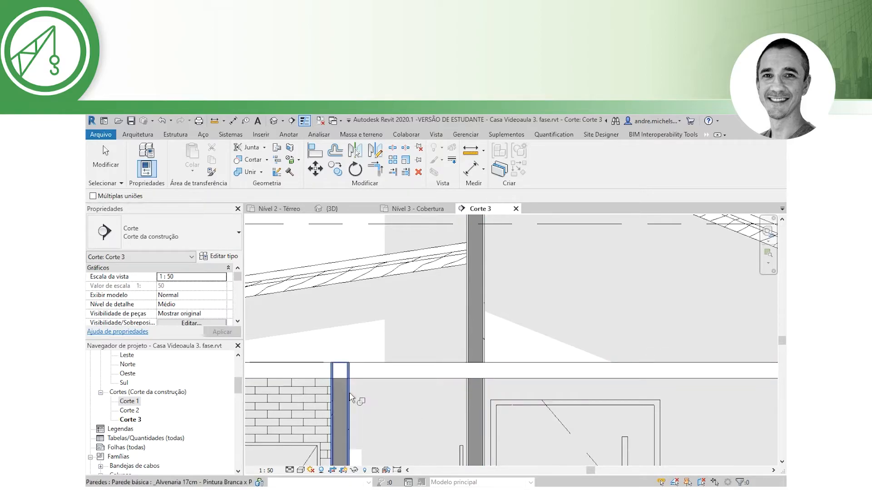
left_click(366, 379)
scroll(476, 389, "down", 3)
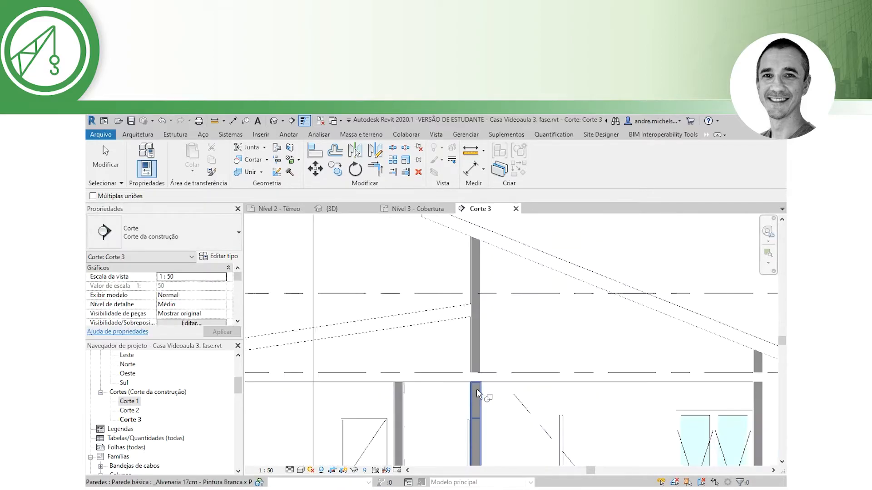
Step: Join the geometry of the outer wall at the far side of the brick-faced room with the floor slab and end the join command
scroll(283, 390, "up", 6)
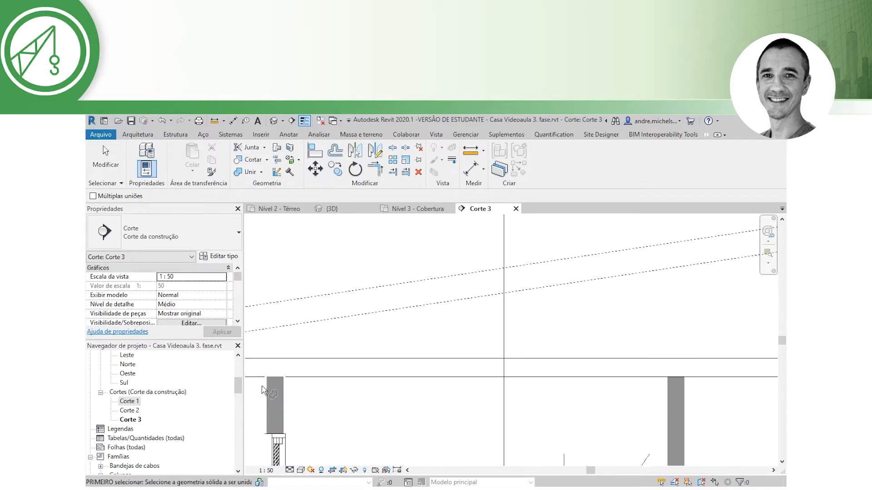
left_click(285, 390)
left_click(318, 378)
scroll(454, 368, "down", 5)
key("Escape")
middle_click_drag(634, 380, 467, 354)
scroll(468, 354, "down", 1)
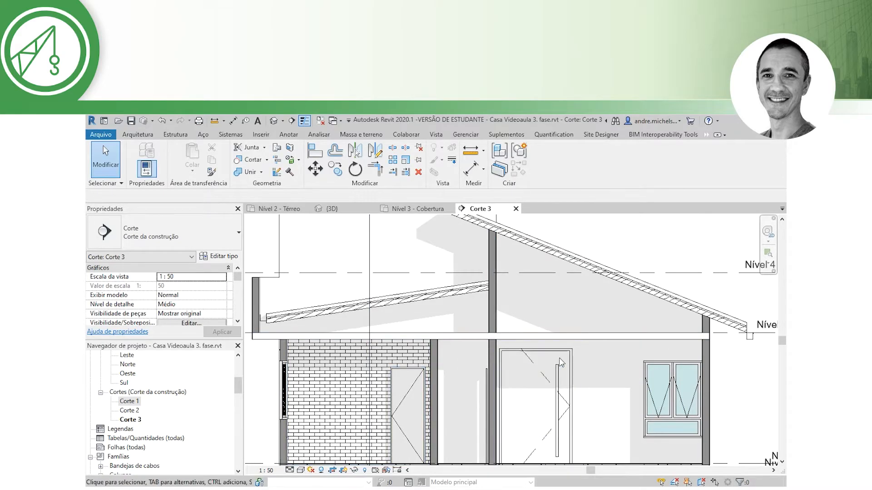
scroll(579, 369, "down", 2)
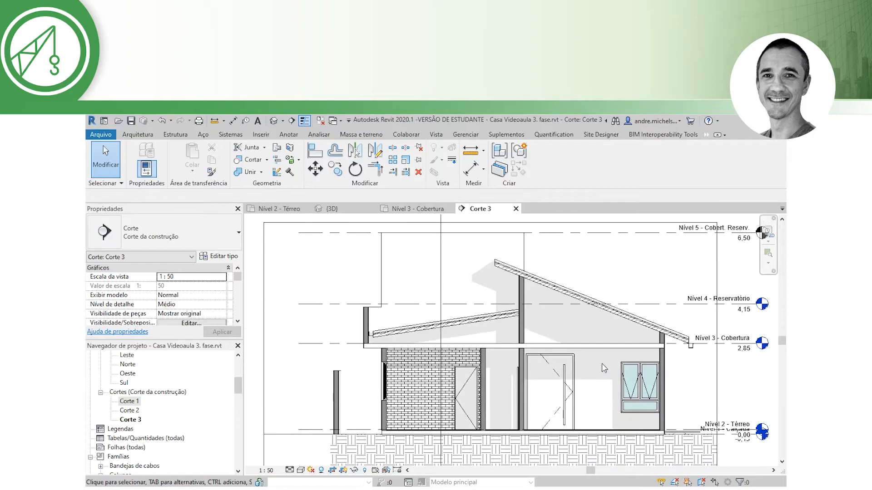
scroll(615, 377, "down", 1)
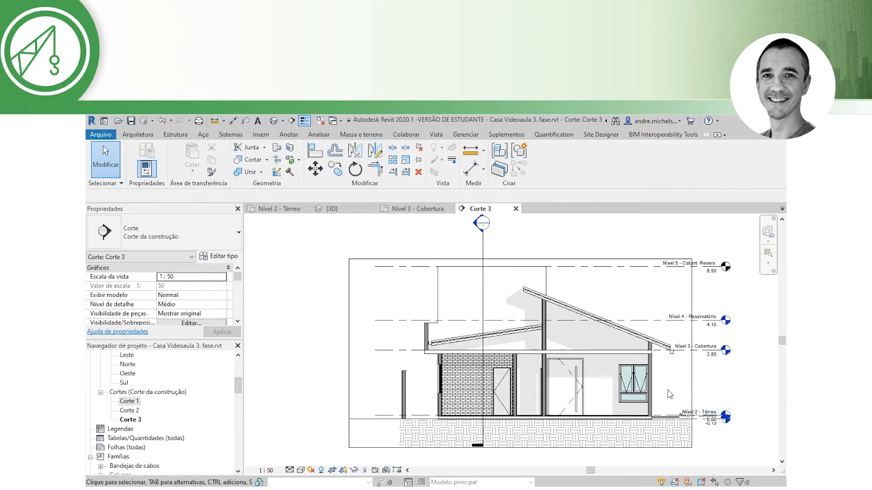
scroll(666, 370, "up", 2)
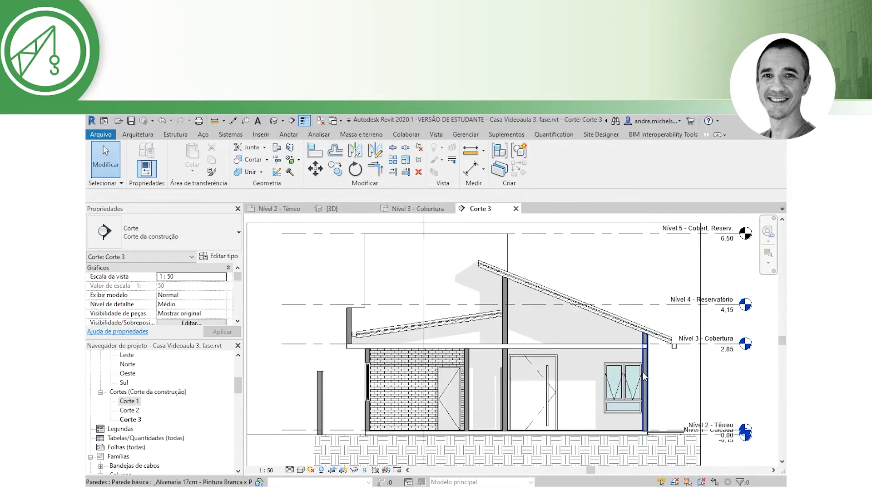
scroll(649, 365, "up", 1)
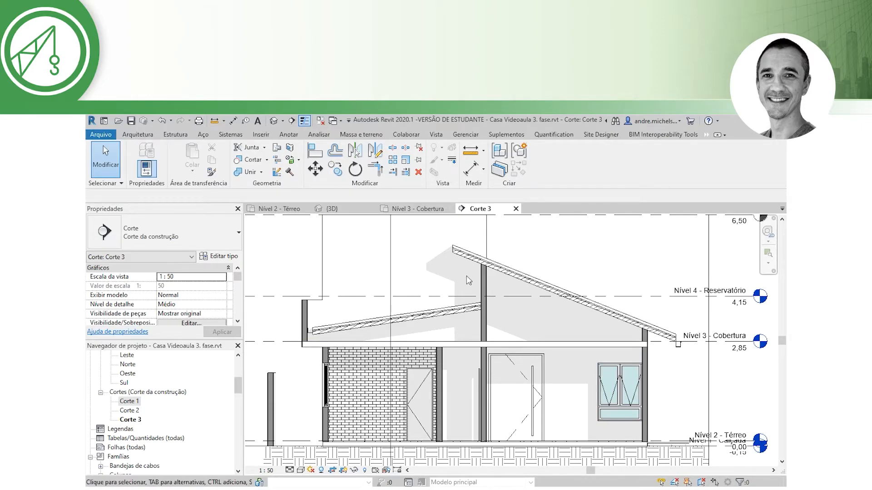
left_click(436, 137)
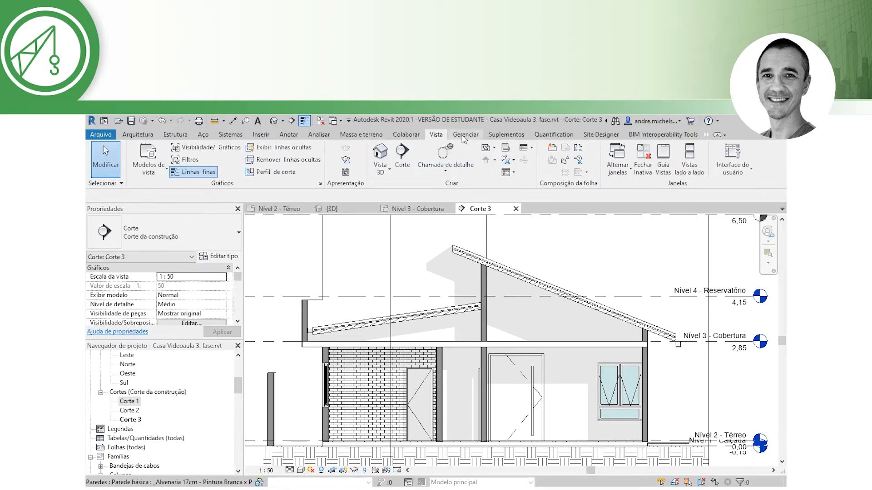
Step: Start a filled region and sketch a rectangle about 0.14 by 0.27 m directly under the slab in the outer wall below the higher roof's eave
left_click(292, 135)
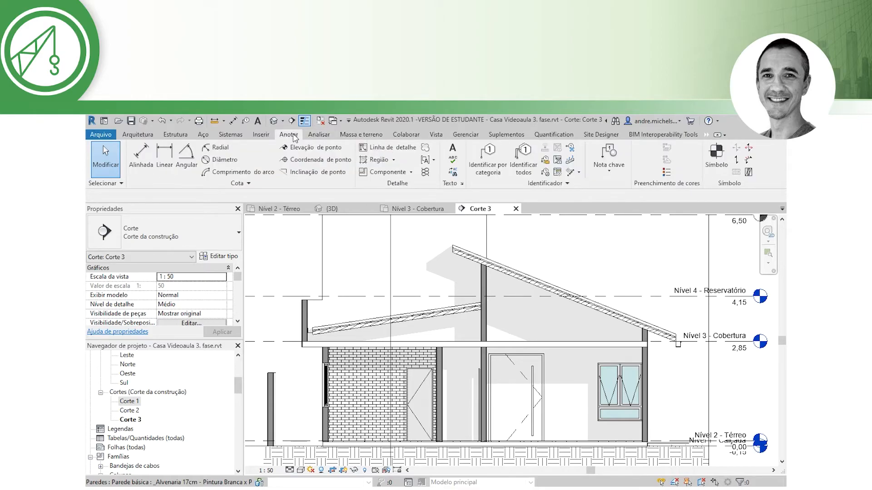
left_click(394, 161)
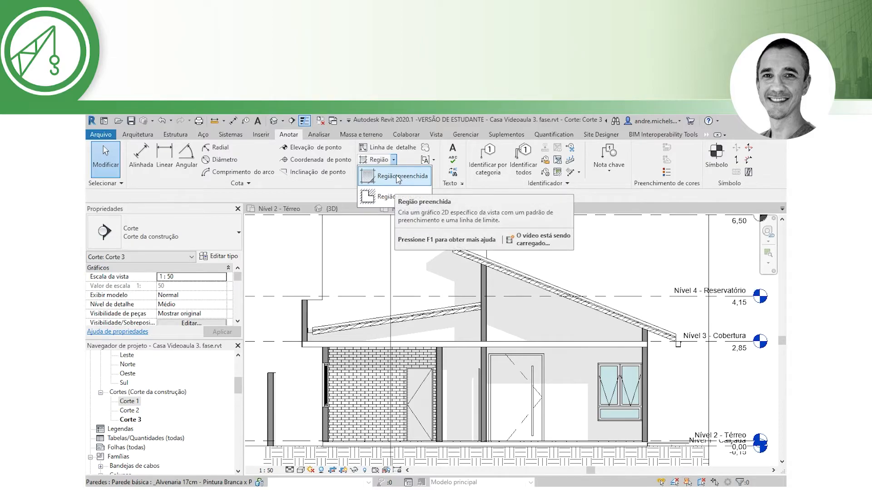
left_click(397, 176)
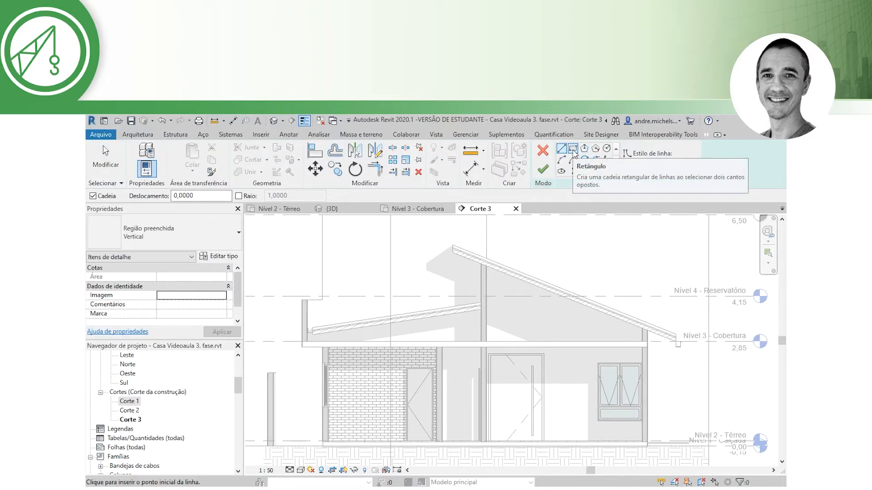
left_click(574, 149)
scroll(658, 359, "up", 2)
scroll(658, 359, "up", 4)
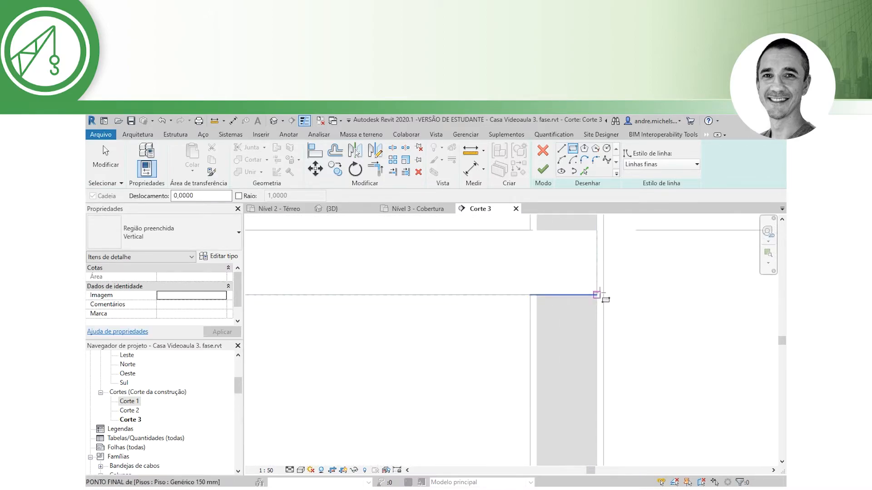
scroll(597, 296, "up", 2)
left_click(584, 300)
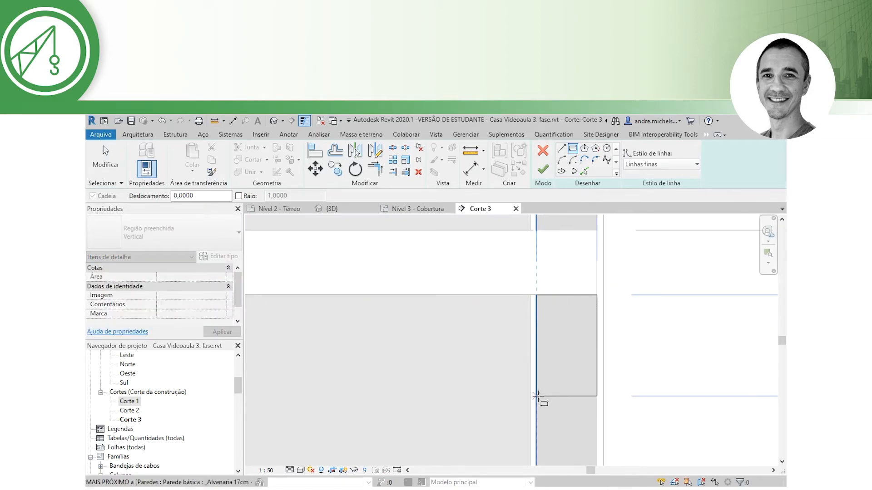
scroll(537, 395, "down", 2)
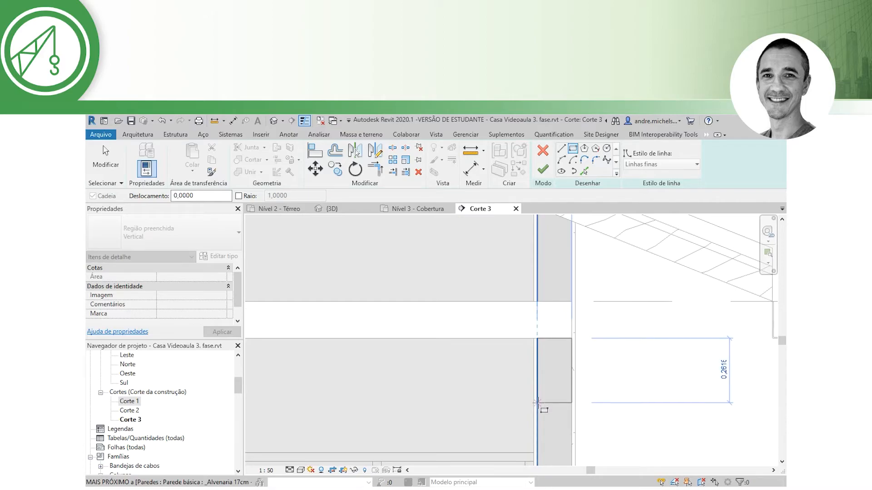
left_click(537, 402)
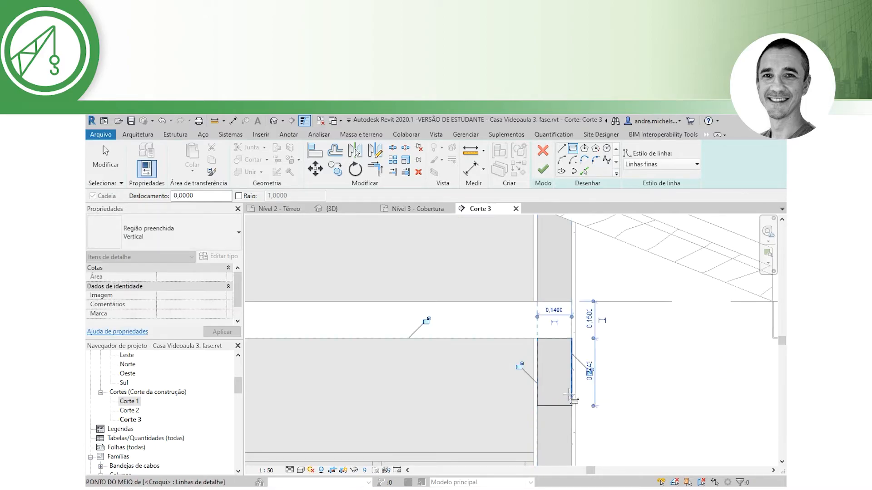
scroll(586, 385, "up", 2)
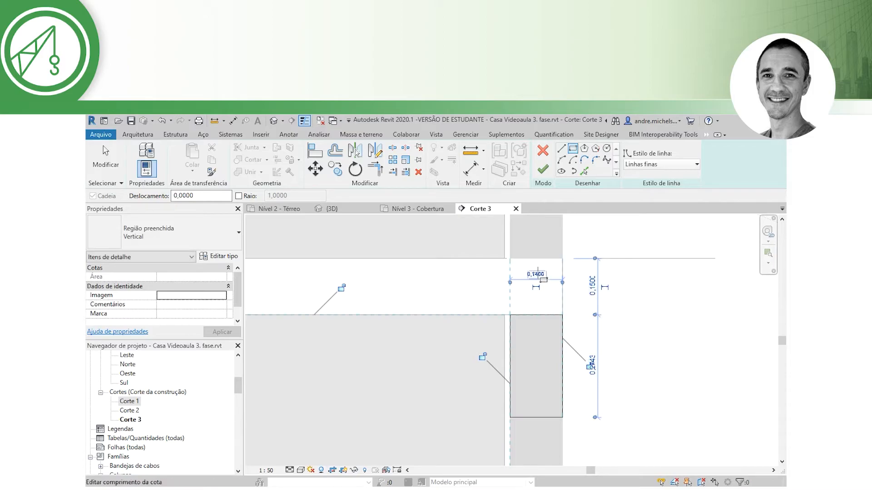
left_click(628, 358)
key("Escape")
key("Escape")
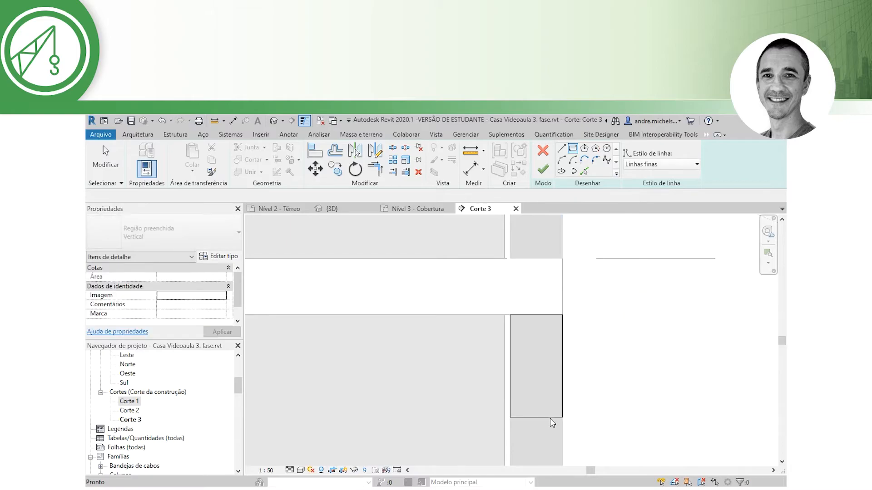
Step: Set the height of the sketched rectangle in the outer wall to 0,3 m and reduce it to 0,2 m
left_click(550, 418)
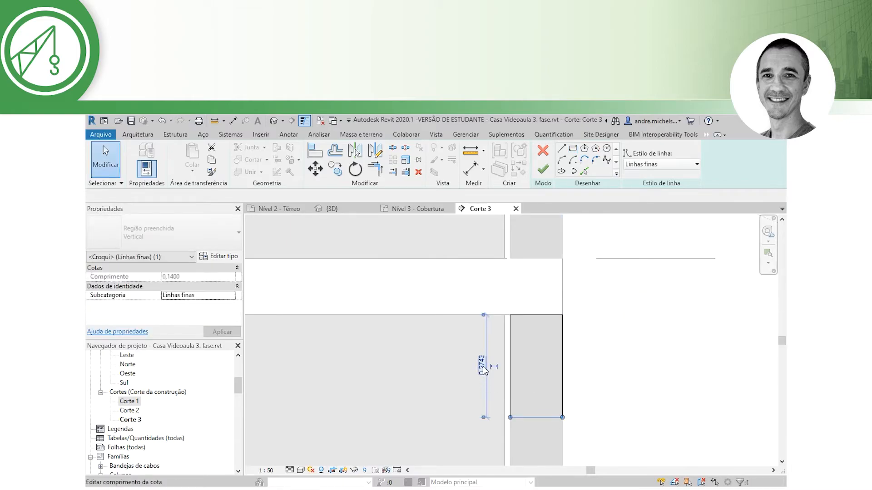
left_click(483, 366)
type(",3")
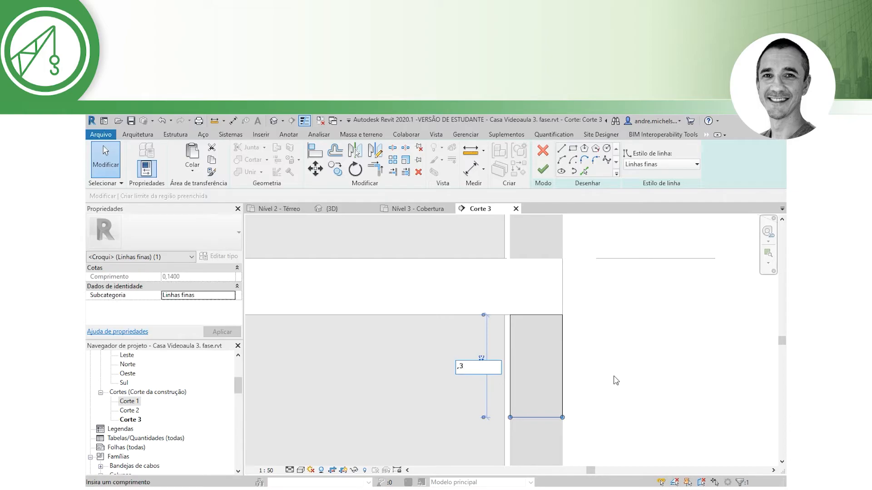
key("Return")
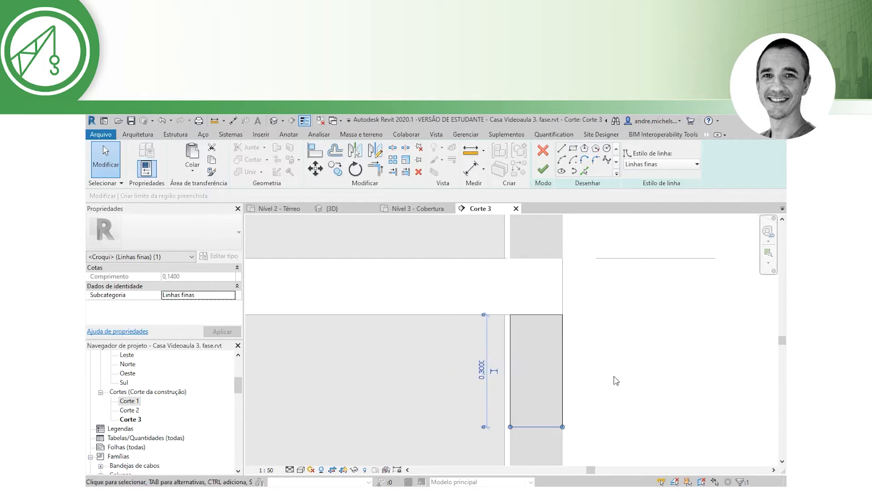
left_click(481, 371)
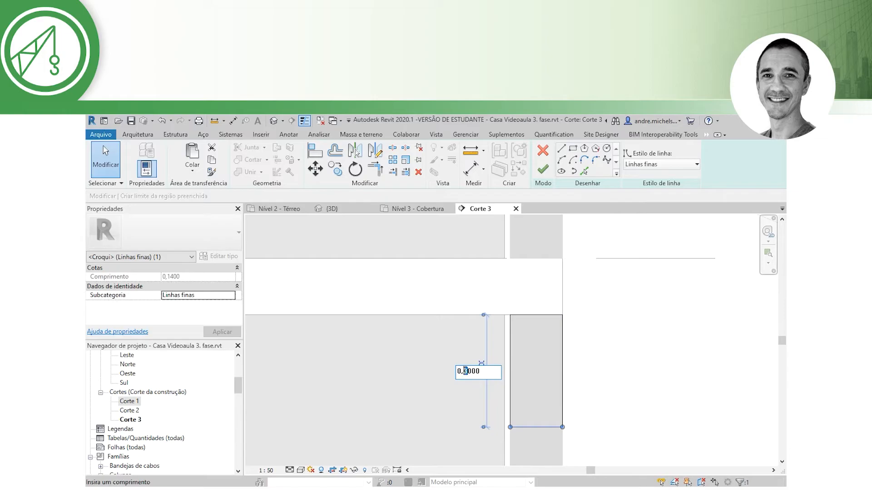
key("Return")
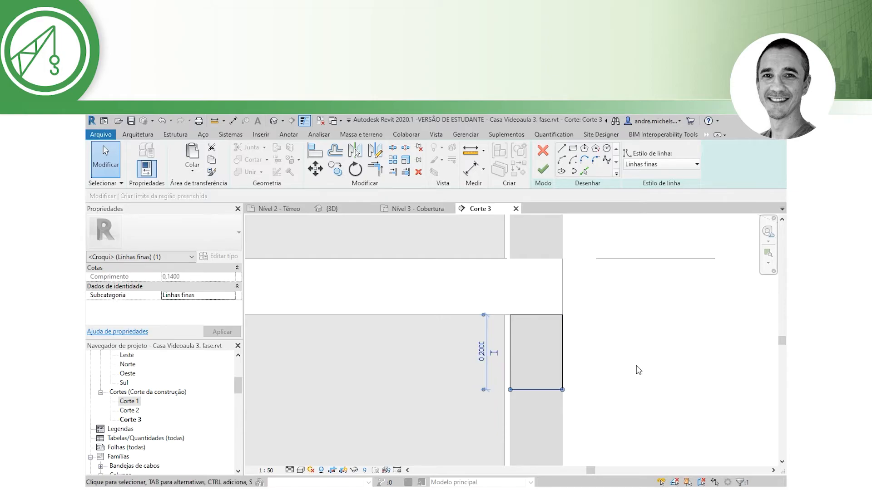
Step: Sketch a second region rectangle, 0,14 by 0,20 m, directly under the slab in the central wall that carries the higher roof
scroll(599, 372, "down", 3)
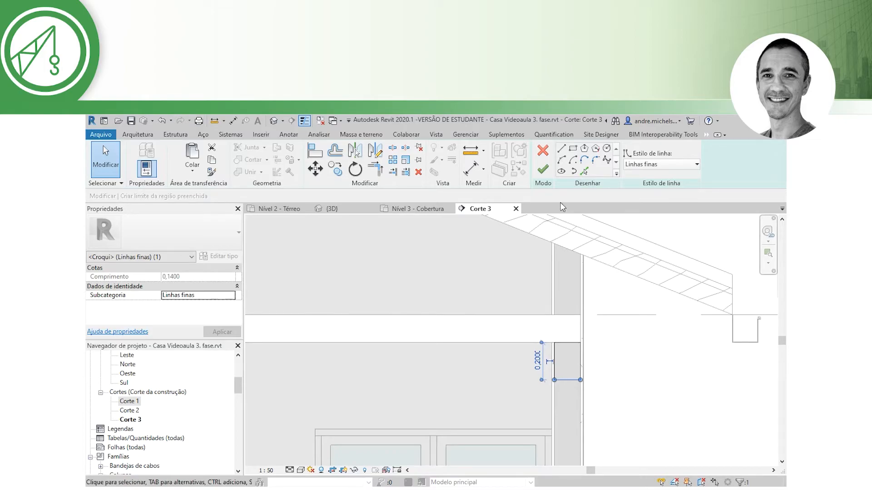
left_click(572, 149)
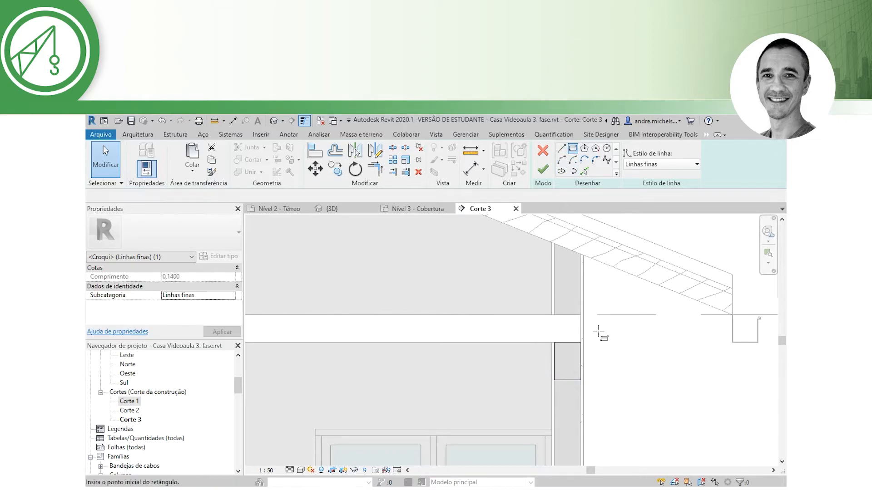
scroll(590, 341, "down", 5)
scroll(356, 348, "up", 6)
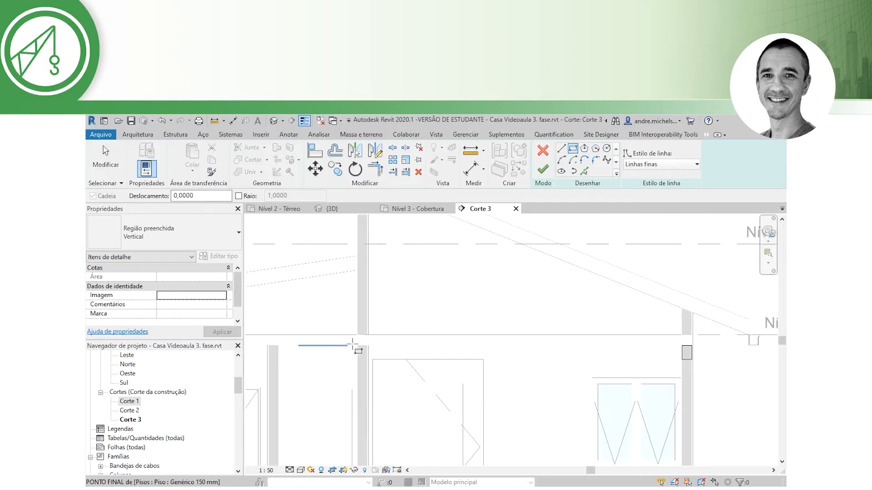
scroll(388, 346, "up", 3)
left_click(404, 351)
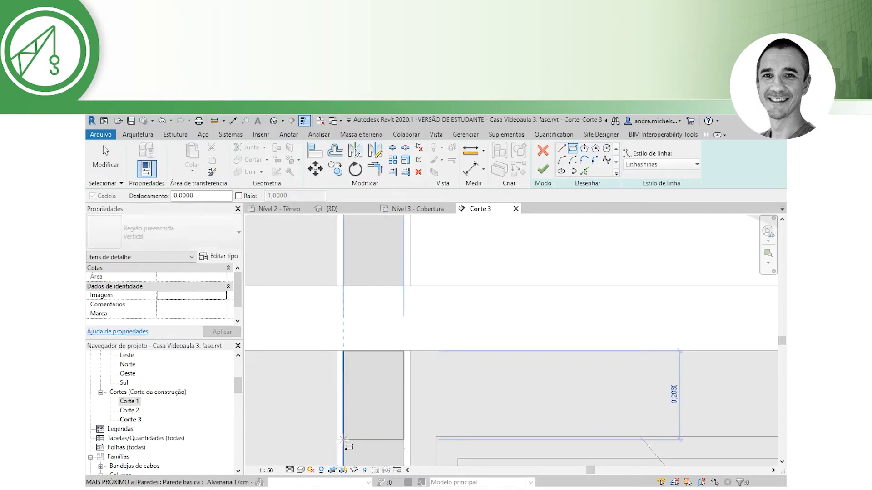
scroll(343, 431, "down", 5)
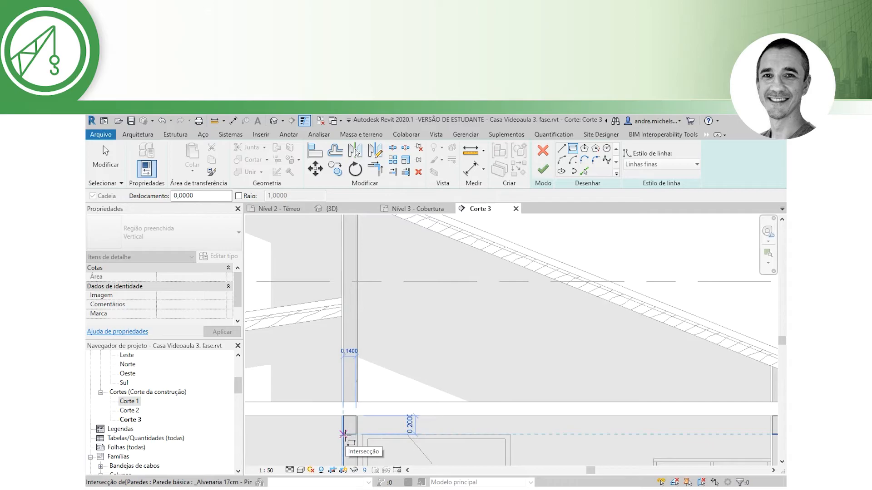
left_click(343, 435)
Step: Sketch a third region rectangle, 0,14 by 0,20 m, directly under the slab in the partition wall beside the brick-faced room
mouse_move(346, 433)
middle_mouse_down()
mouse_move(481, 426)
mouse_move(582, 378)
mouse_move(585, 344)
middle_mouse_up()
scroll(504, 353, "up", 4)
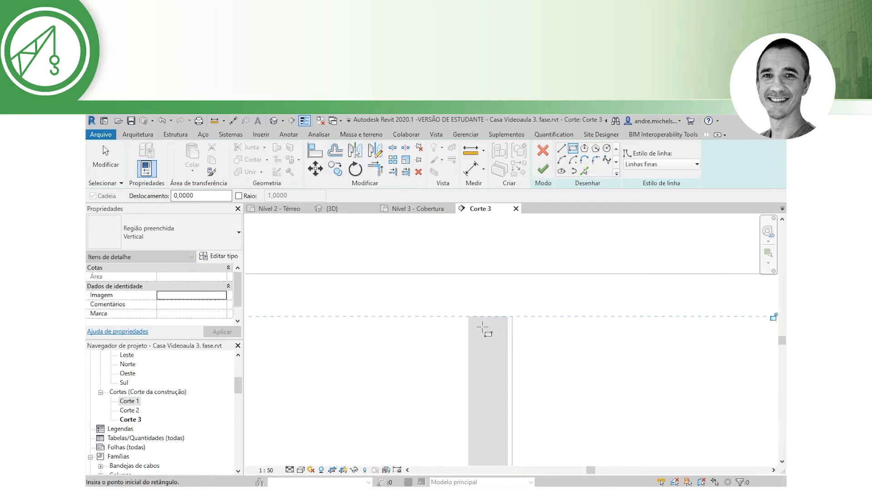
scroll(482, 328, "up", 2)
left_click(468, 317)
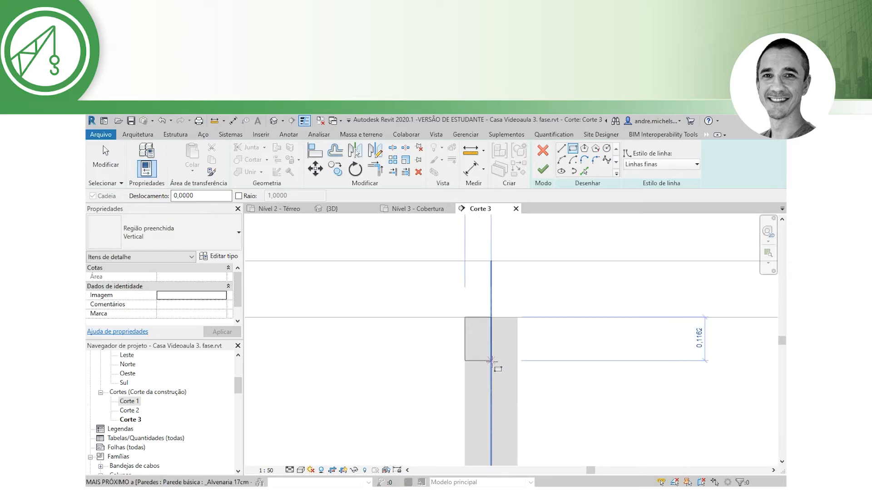
scroll(491, 361, "down", 4)
left_click(500, 371)
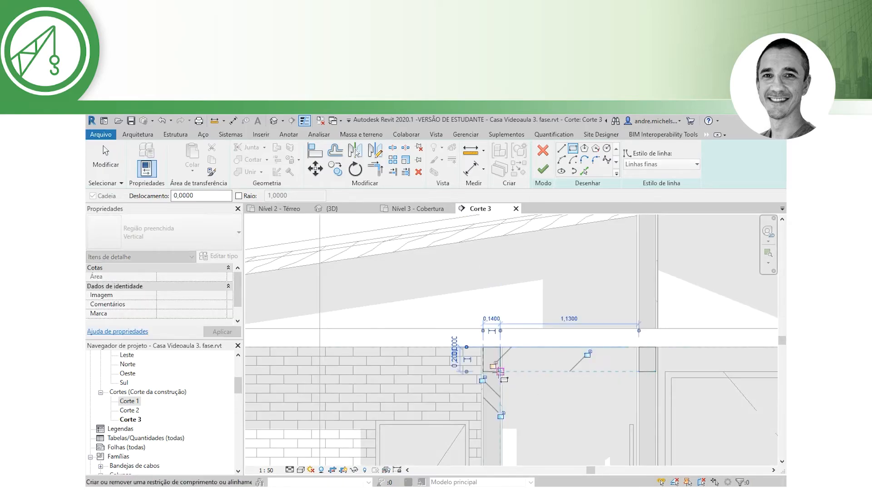
Step: Sketch a fourth region rectangle, 0,14 by 0,20 m, directly under the slab in the outer wall of the brick-faced room
middle_click_drag(383, 398, 714, 391)
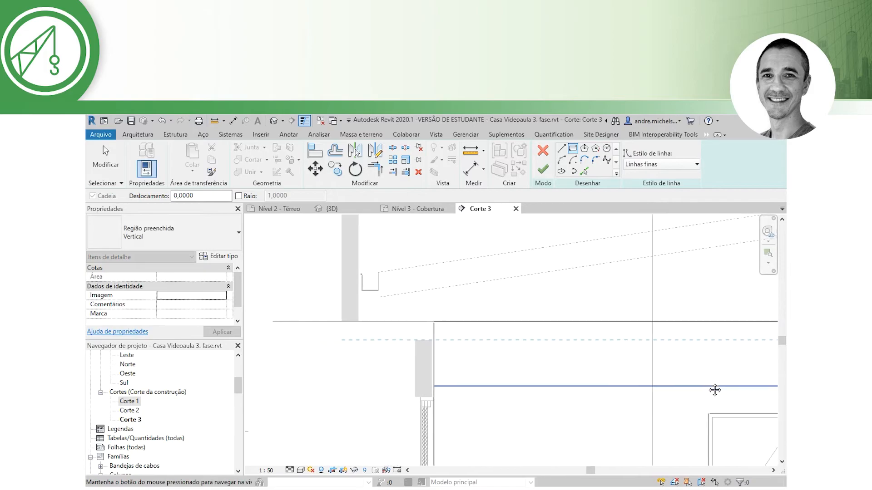
scroll(427, 363, "down", 2)
scroll(418, 329, "up", 4)
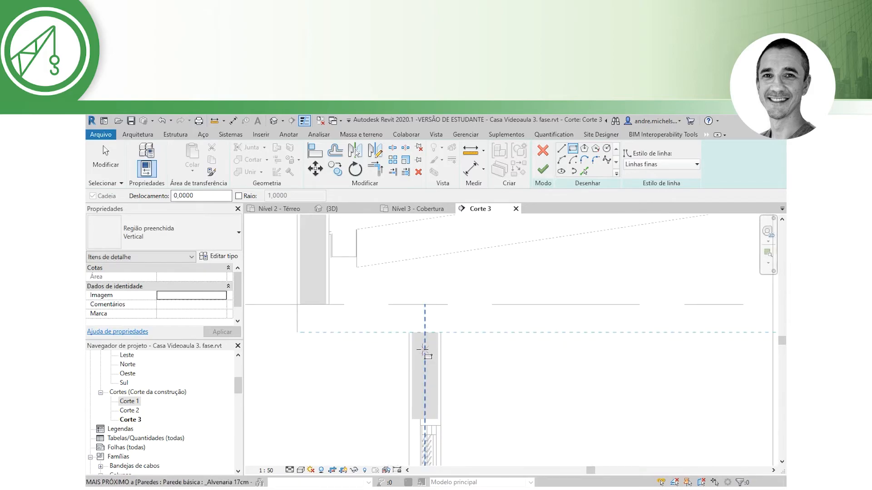
left_click(406, 326)
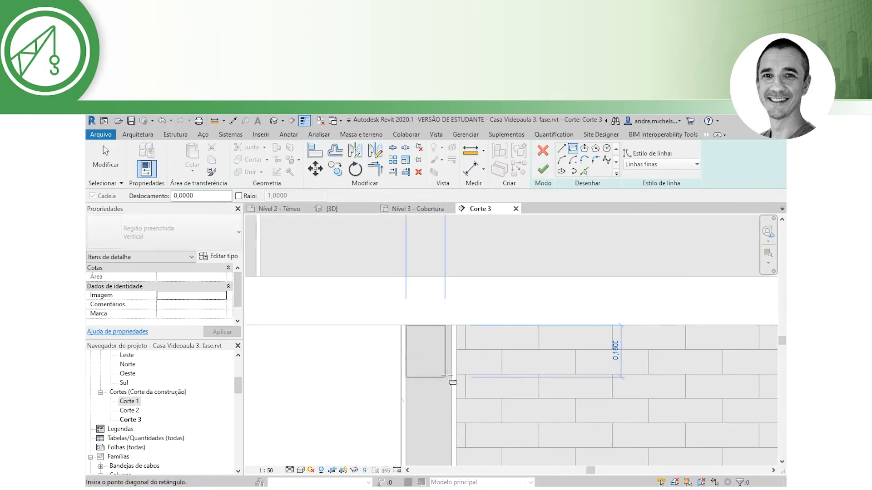
scroll(447, 382, "down", 3)
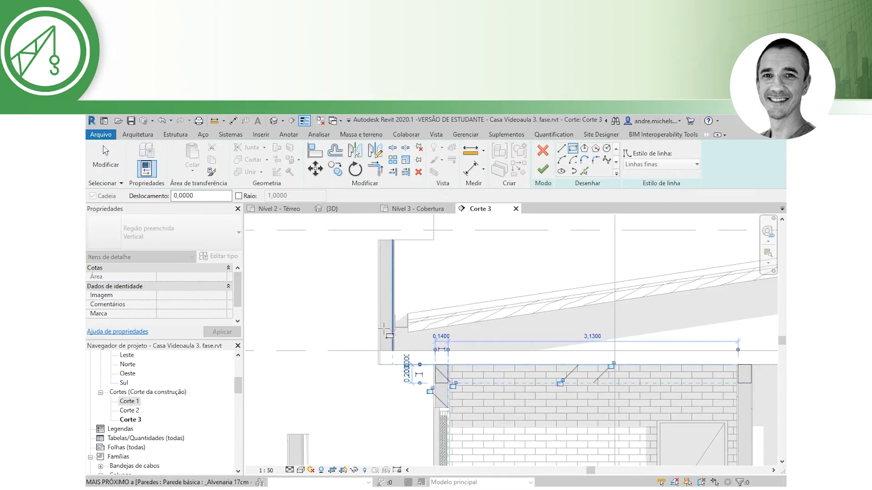
Step: Sketch a fifth region rectangle about 0,14 by 0,21 m on top of the slab, at the base of the parapet wall beside the gutter
scroll(387, 350, "up", 3)
scroll(387, 350, "up", 2)
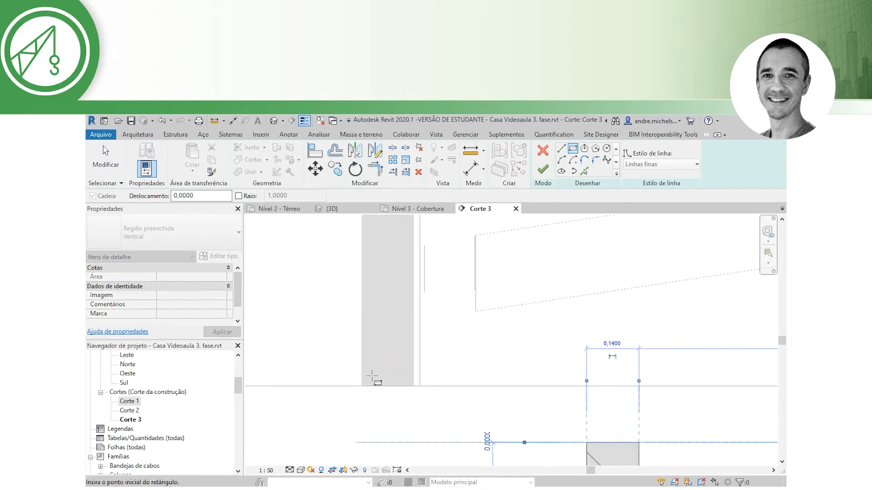
left_click(362, 386)
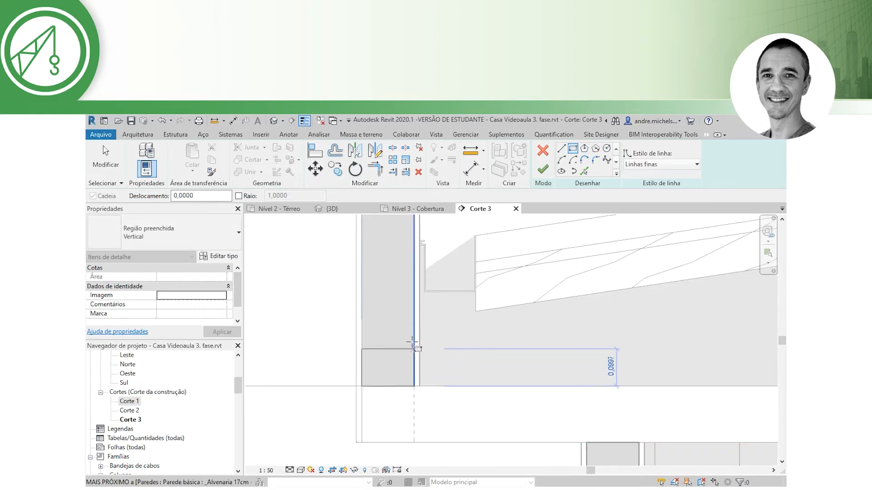
left_click(414, 308)
key("Escape")
key("Escape")
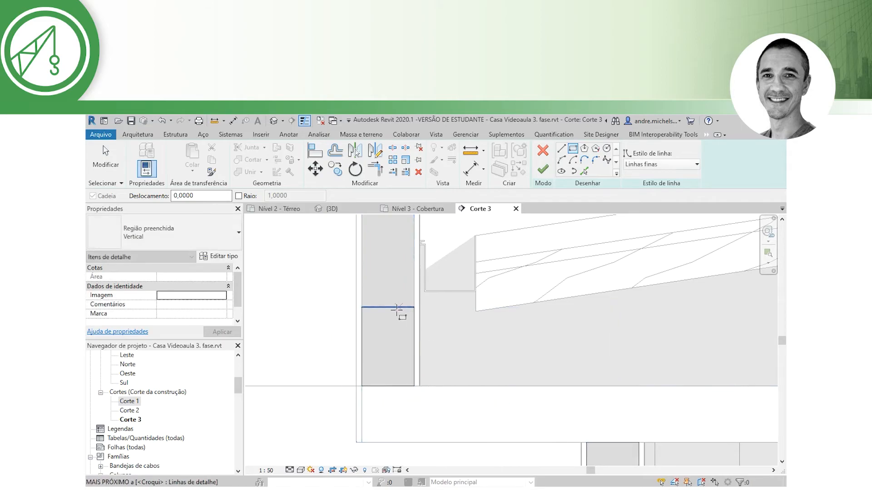
Step: Set the height of the rectangle in the parapet wall to 0,2 m and finish the filled region sketch
left_click(394, 307)
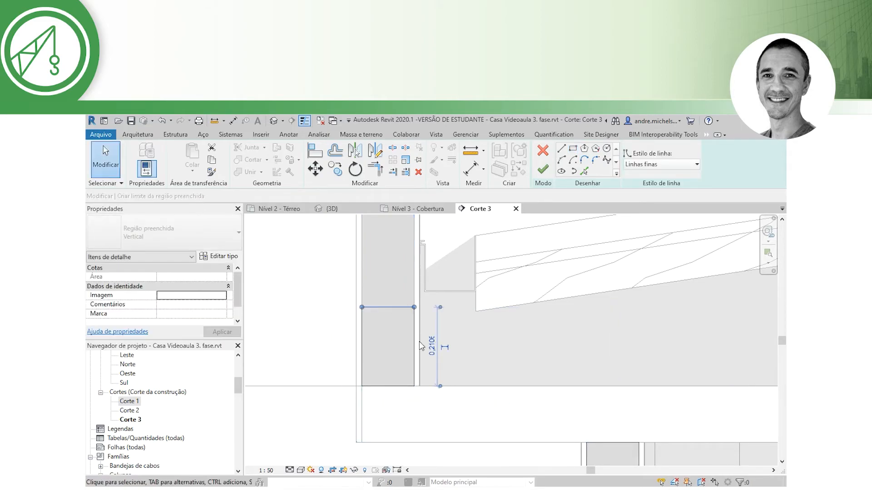
left_click(435, 347)
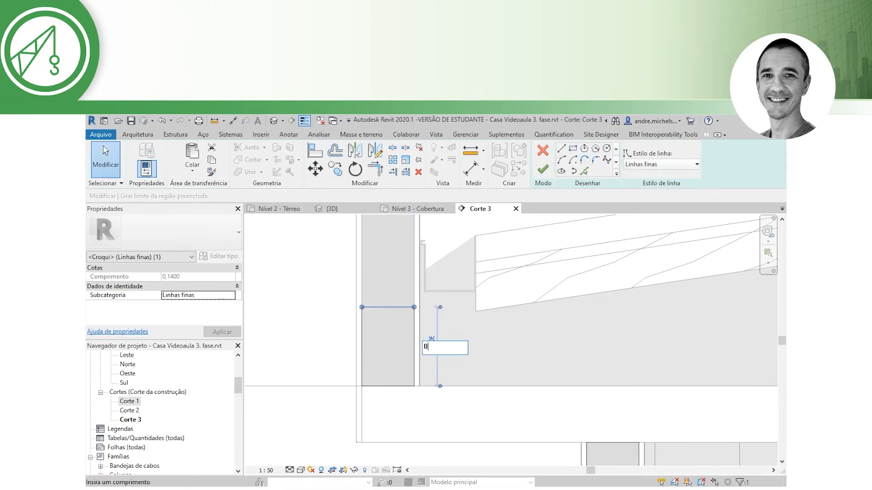
type("0,2")
key("Return")
scroll(326, 367, "down", 3)
scroll(326, 366, "down", 2)
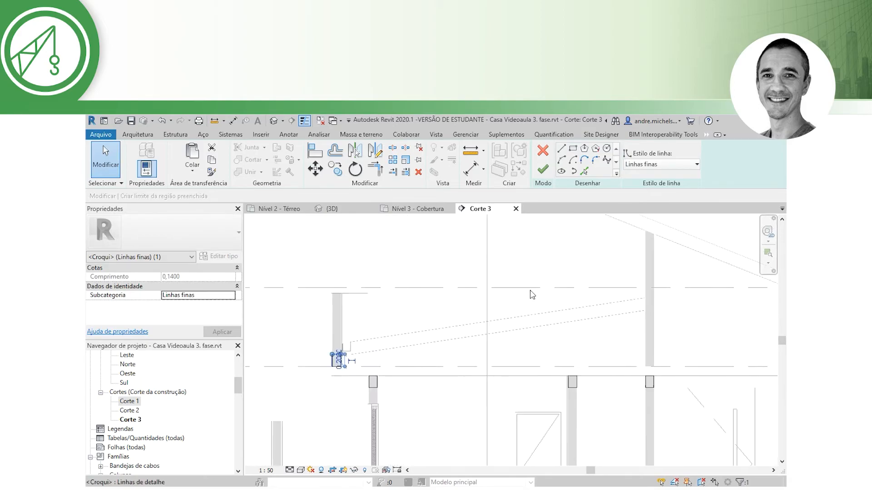
left_click(540, 174)
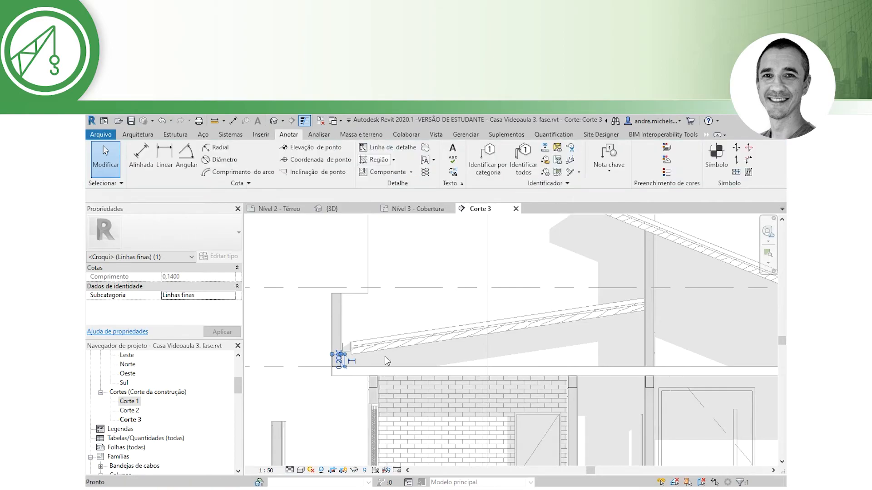
left_click(331, 401)
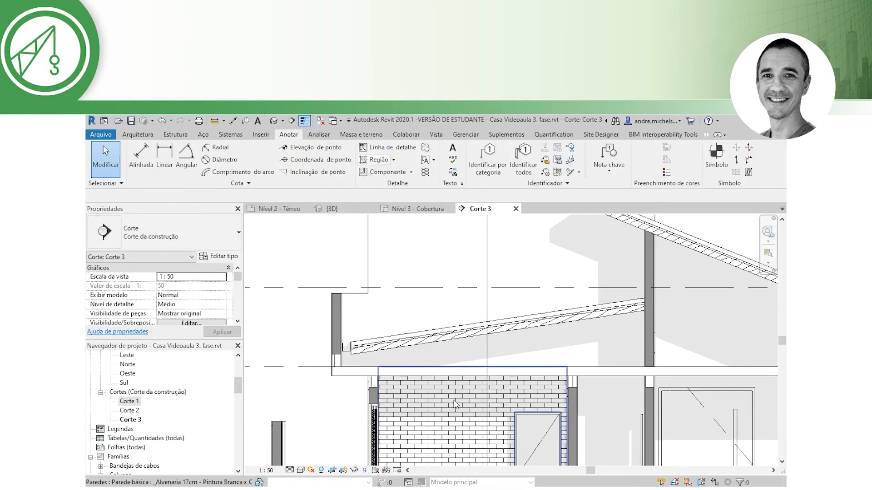
Step: Change the type of the beams' filled region to Preto sólido
scroll(581, 390, "up", 3)
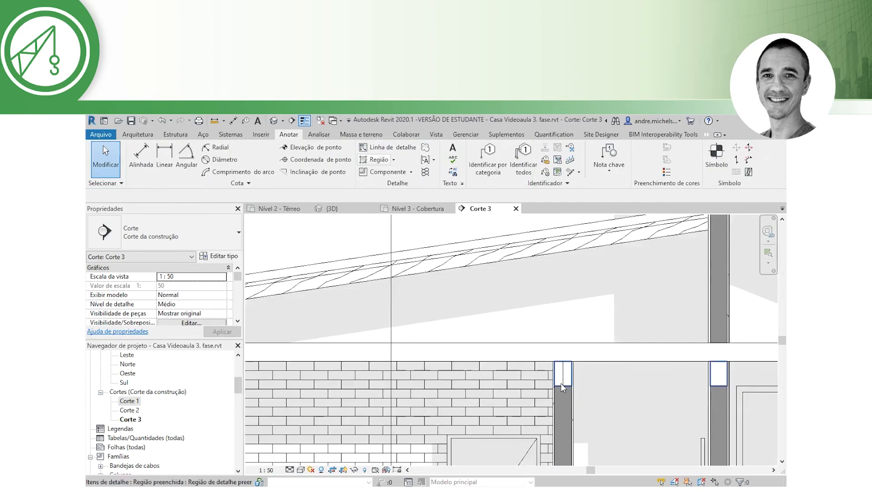
left_click(563, 386)
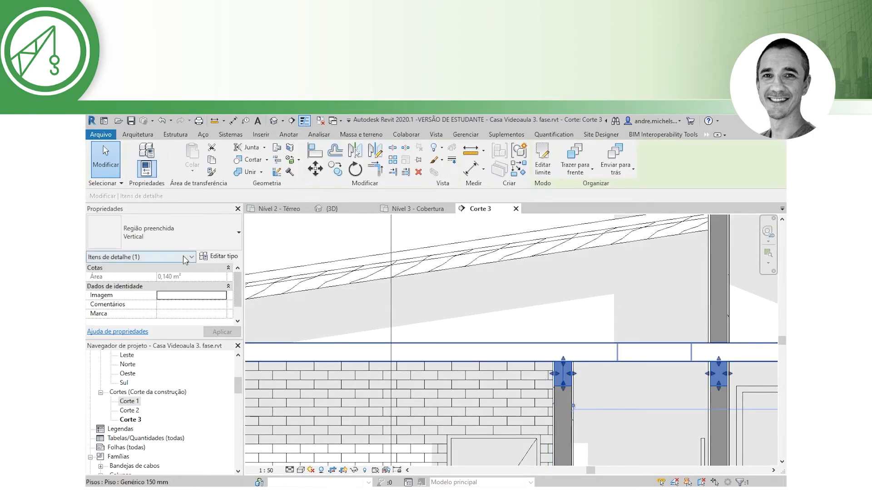
left_click(217, 243)
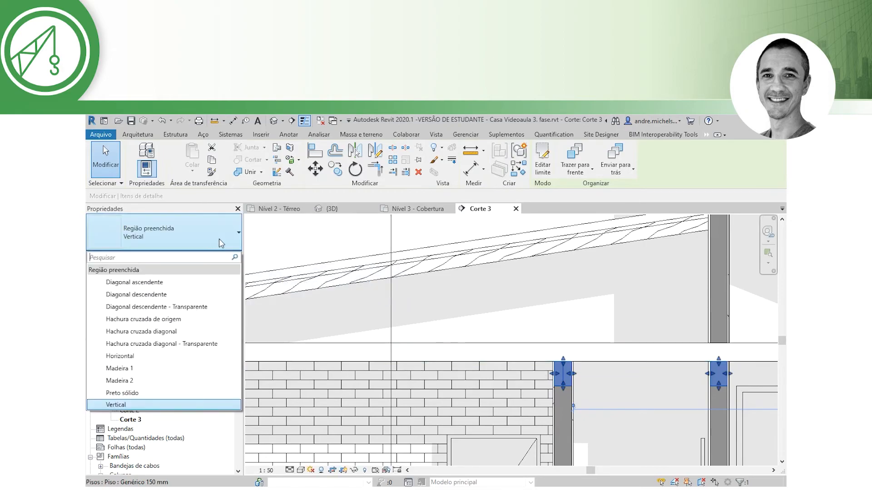
left_click(136, 395)
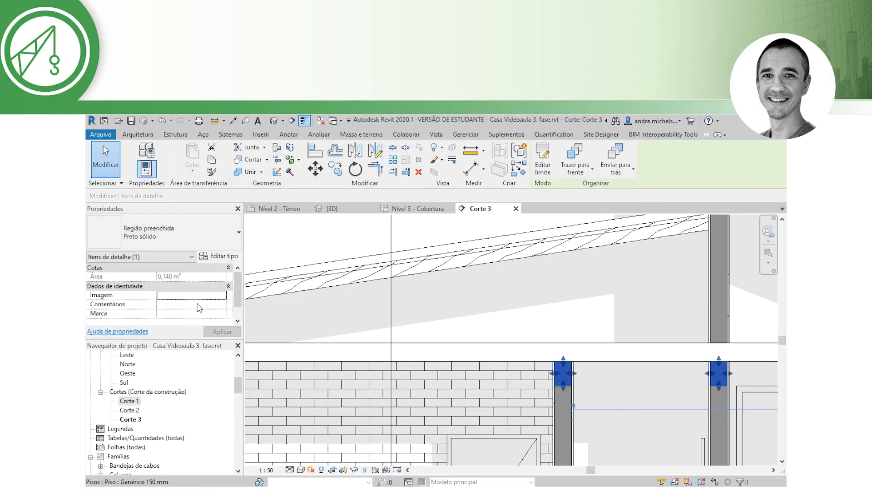
Step: Set the foreground pattern colour of the Preto sólido region type to white (Branco) and apply the type properties
left_click(218, 257)
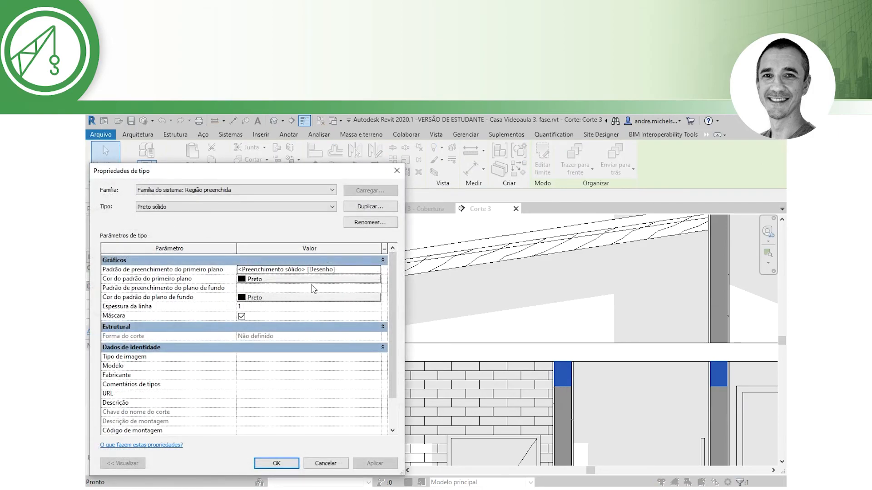
left_click(274, 280)
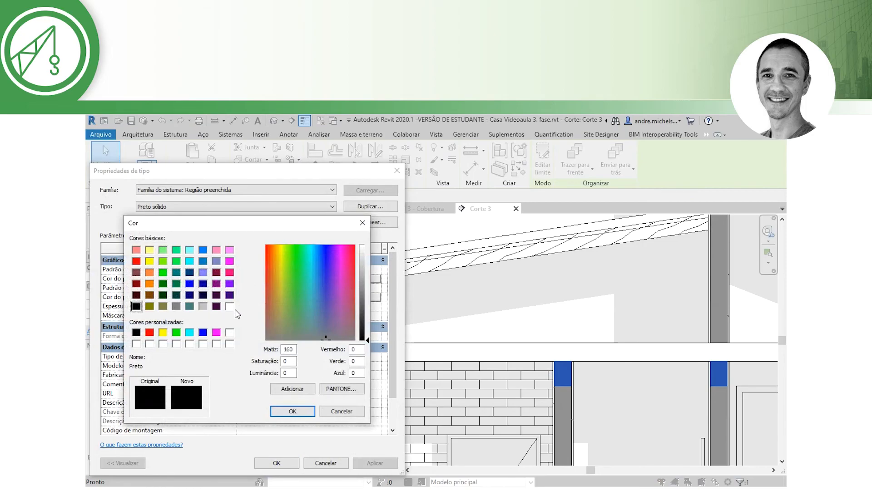
left_click(230, 307)
left_click(293, 412)
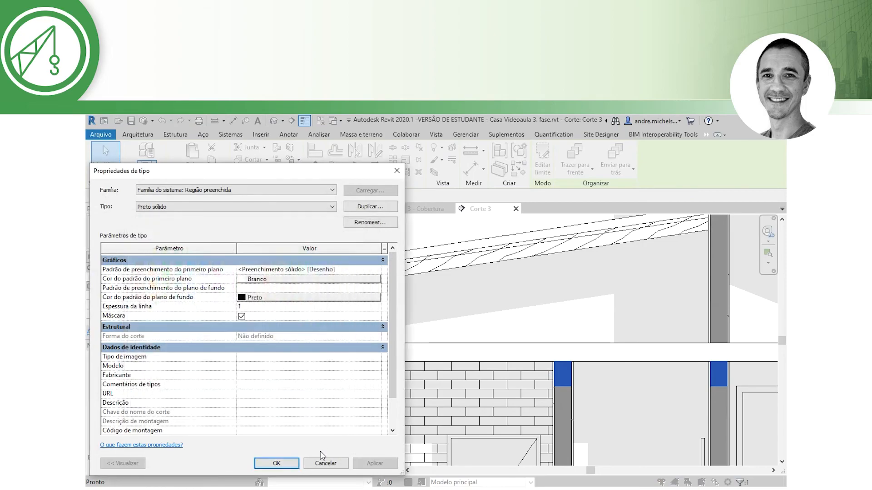
left_click(277, 463)
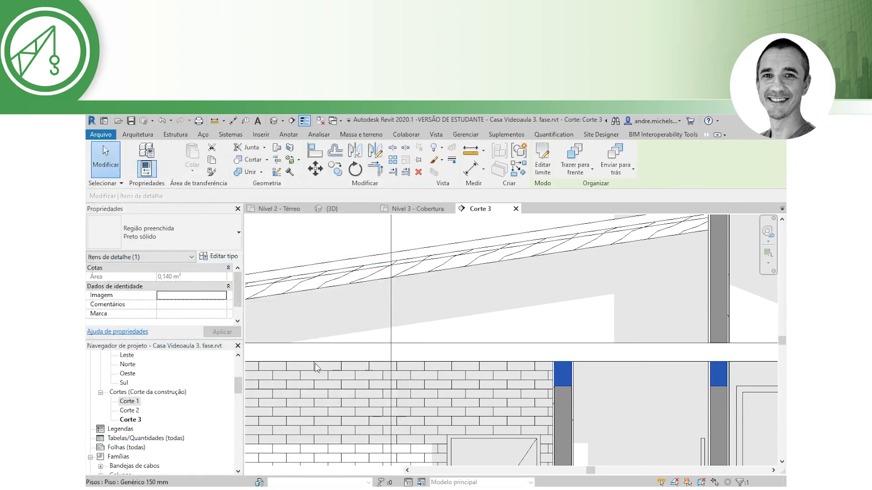
key("Escape")
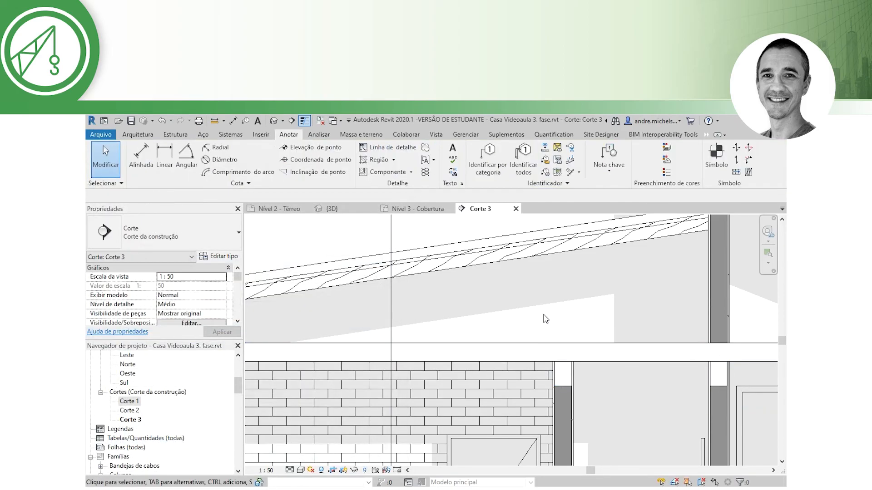
Step: Review the beam fills across the whole Corte 3 section and select the filled region under the slab
scroll(531, 326, "down", 3)
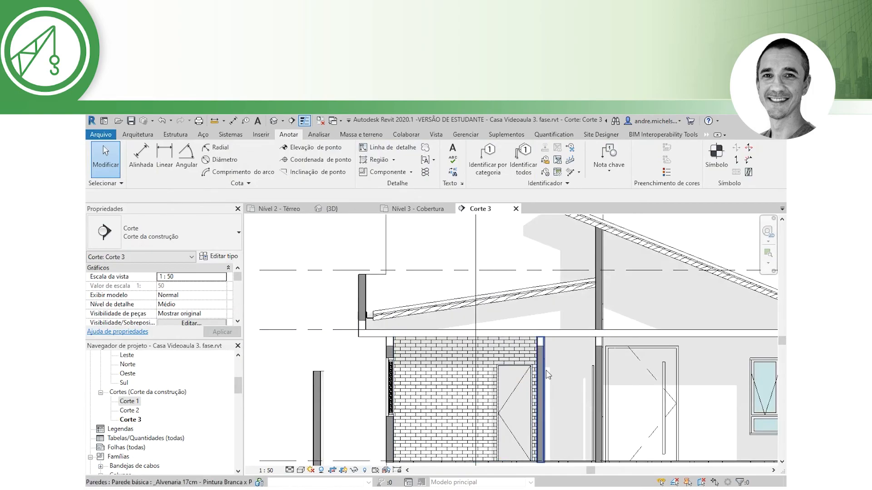
middle_click_drag(553, 380, 390, 369)
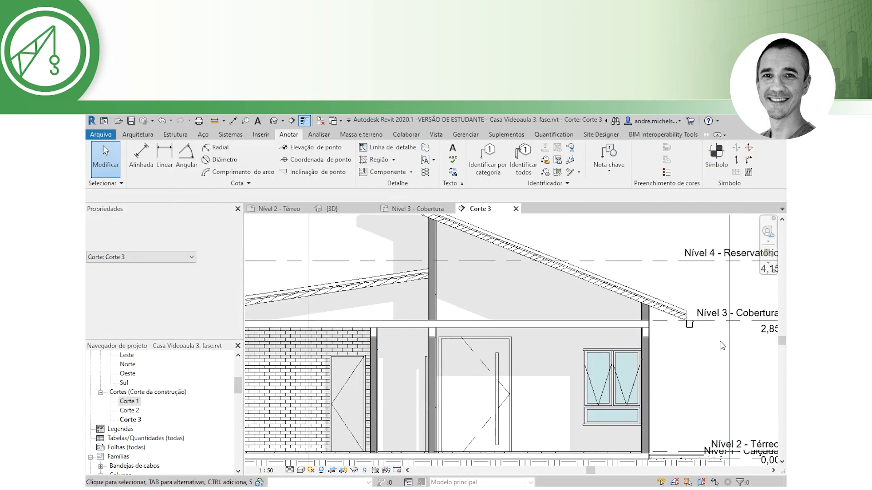
scroll(429, 351, "down", 2)
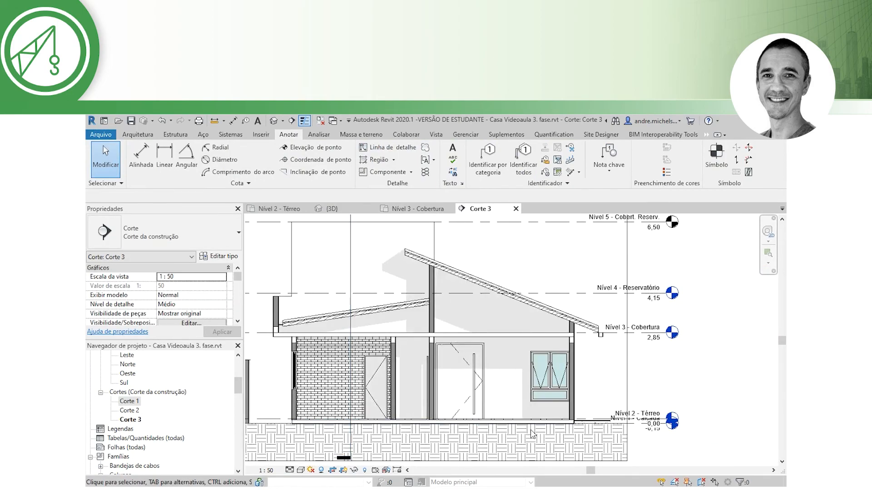
left_click(431, 346)
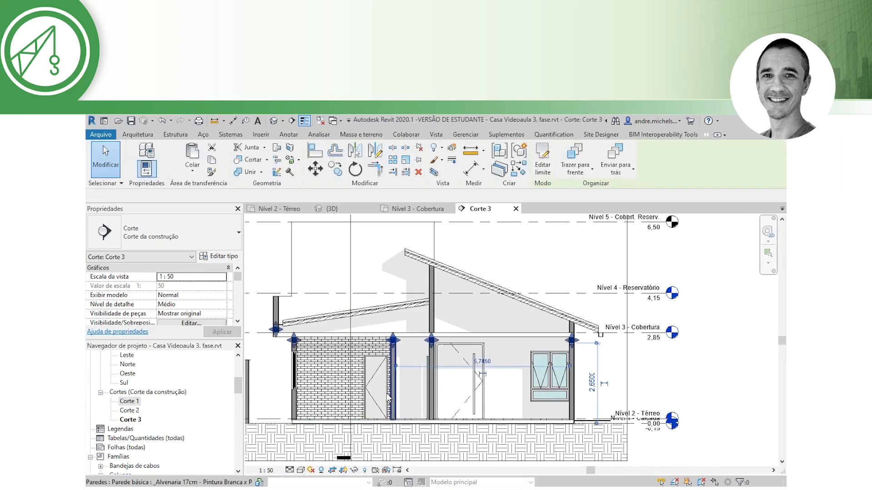